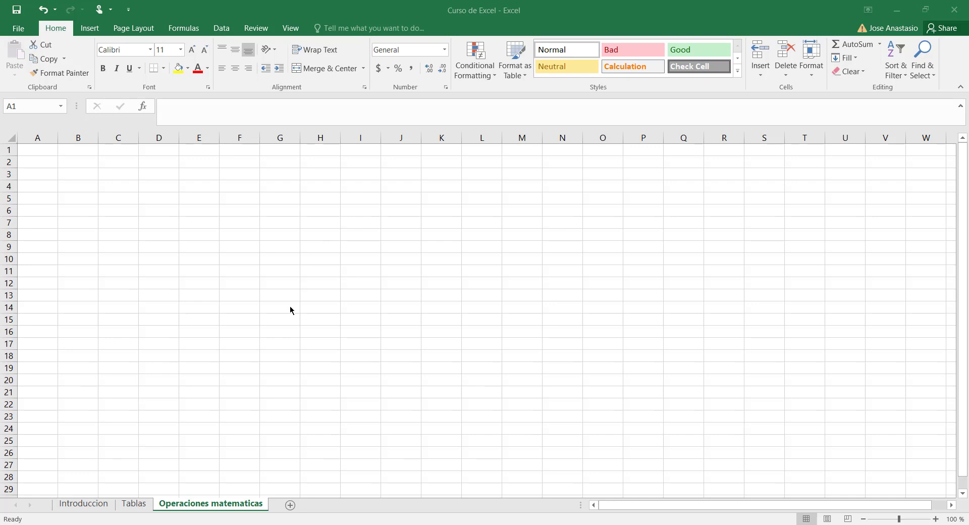
# Review the Promedio values in F4:F8 of the grades table on the Tablas sheet
pyautogui.click(134, 502)
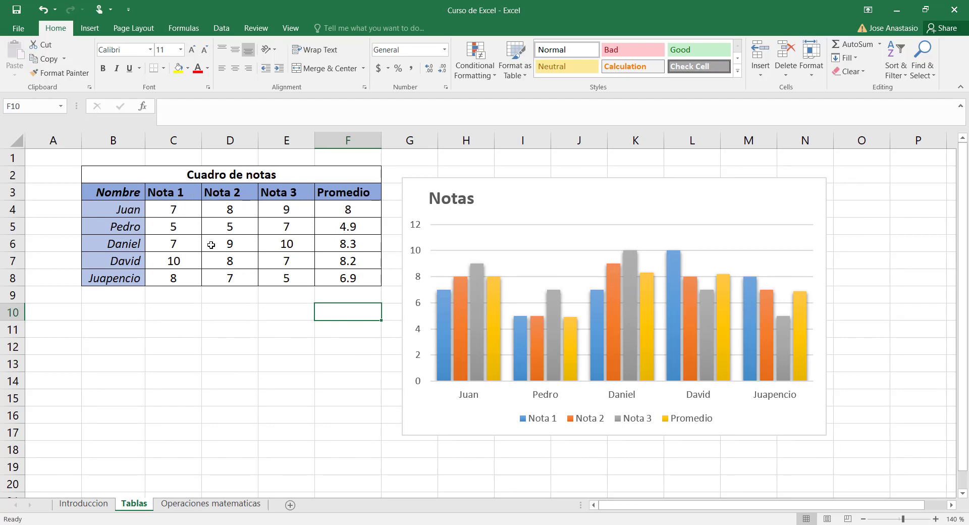
pyautogui.click(352, 214)
pyautogui.click(353, 227)
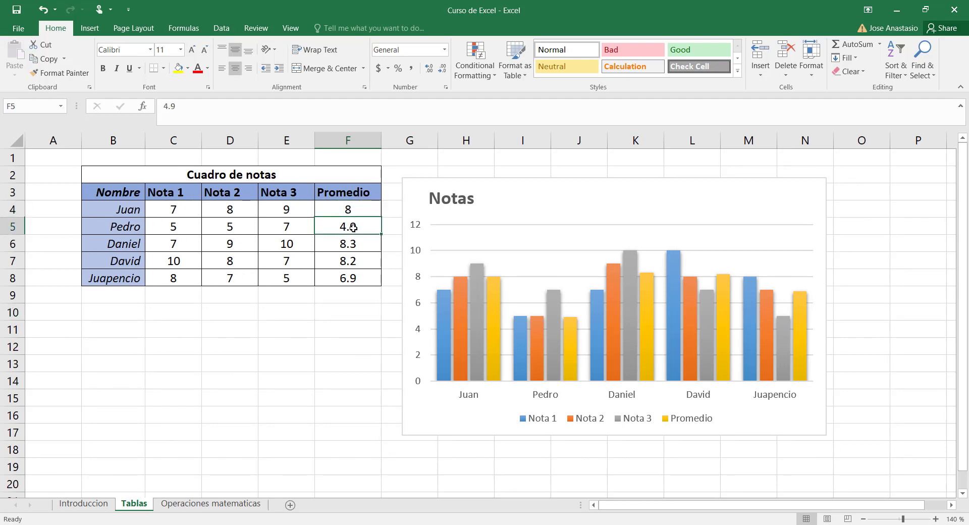
pyautogui.click(350, 244)
pyautogui.click(348, 260)
pyautogui.click(348, 277)
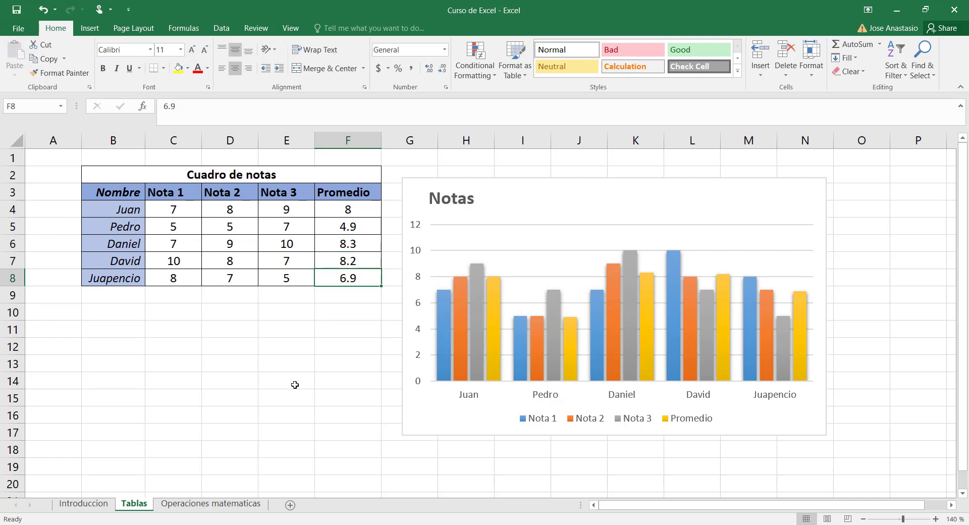
pyautogui.click(270, 393)
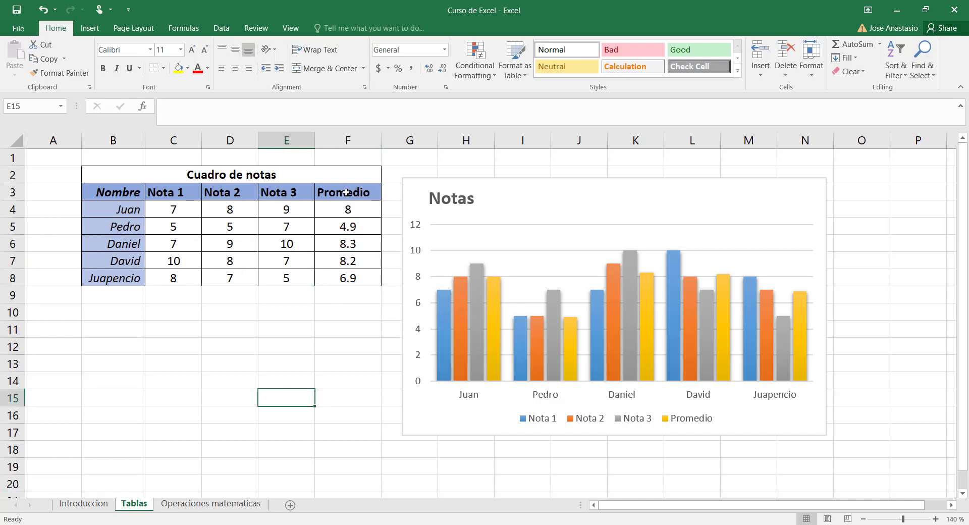
pyautogui.moveTo(346, 192); pyautogui.dragTo(347, 278)
pyautogui.click(327, 309)
# Set the Nota 2 grade in cell D8 to 5 and check the corresponding Promedio in F8
pyautogui.doubleClick(235, 278)
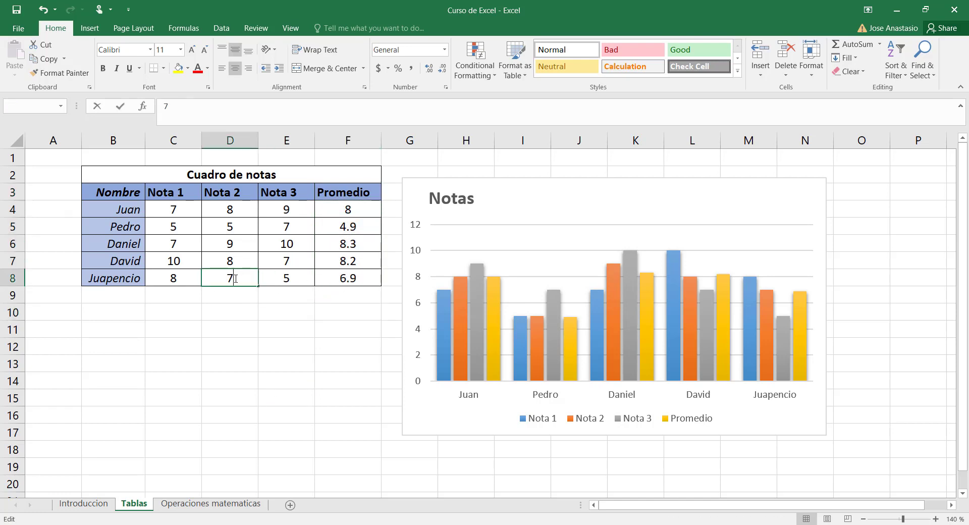
pyautogui.click(239, 308)
pyautogui.click(238, 281)
pyautogui.doubleClick(238, 281)
pyautogui.press('BackSpace')
pyautogui.write('5')
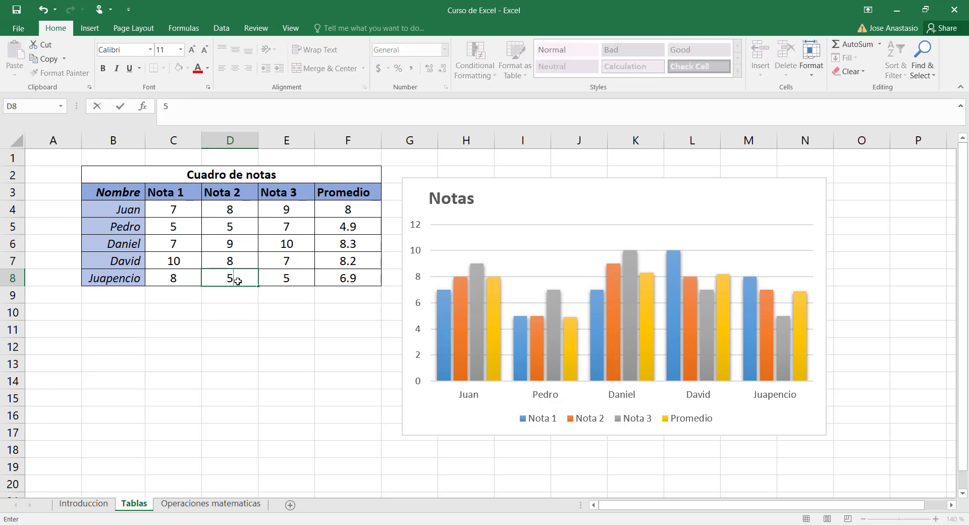
pyautogui.click(240, 308)
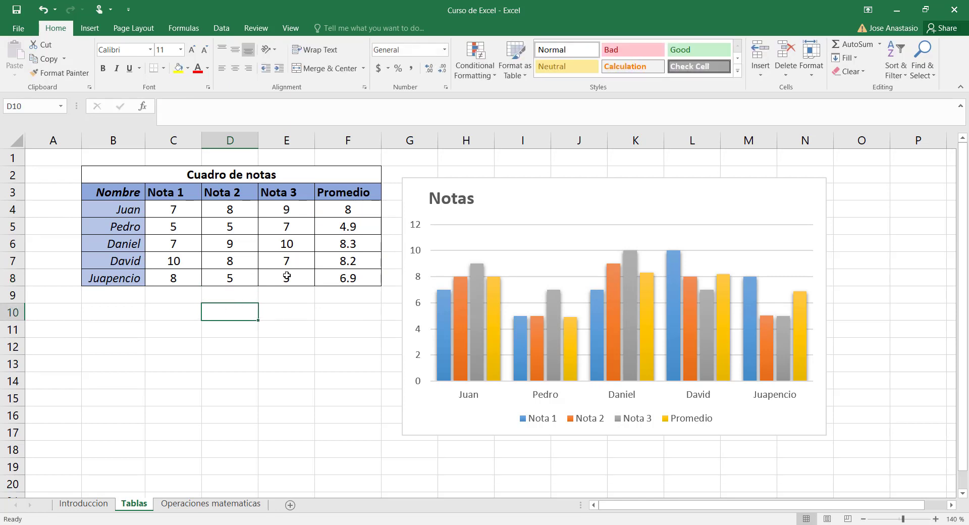
pyautogui.click(336, 287)
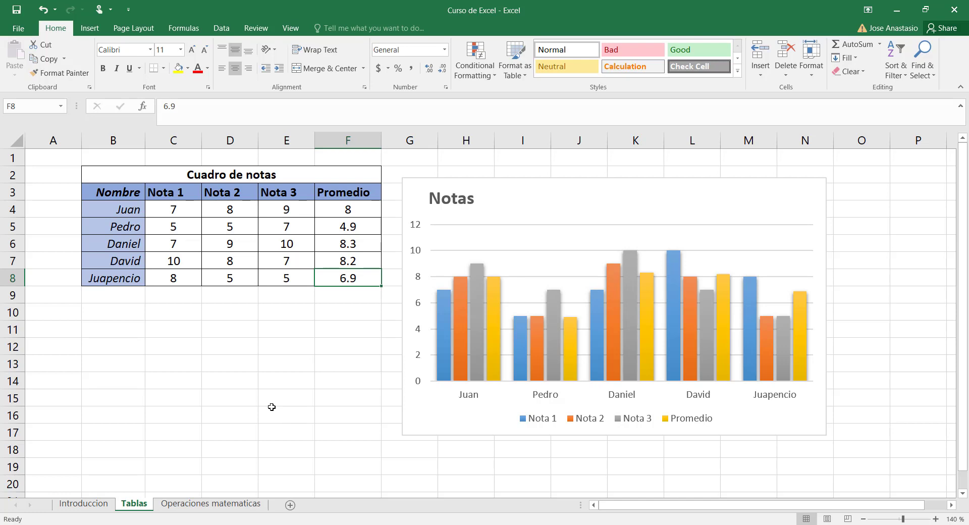
# Enter the formula =5+5 in cell A1 of the Operaciones matematicas sheet
pyautogui.click(251, 504)
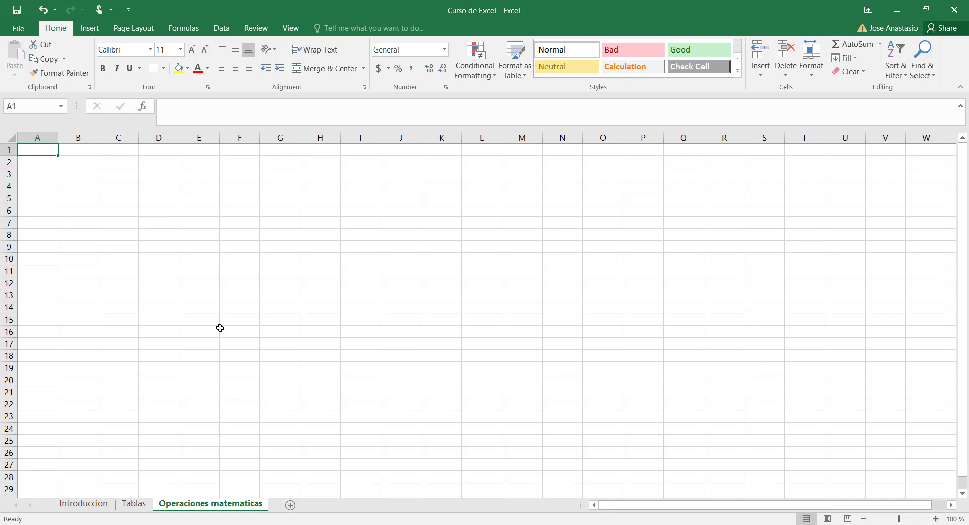
pyautogui.write('=')
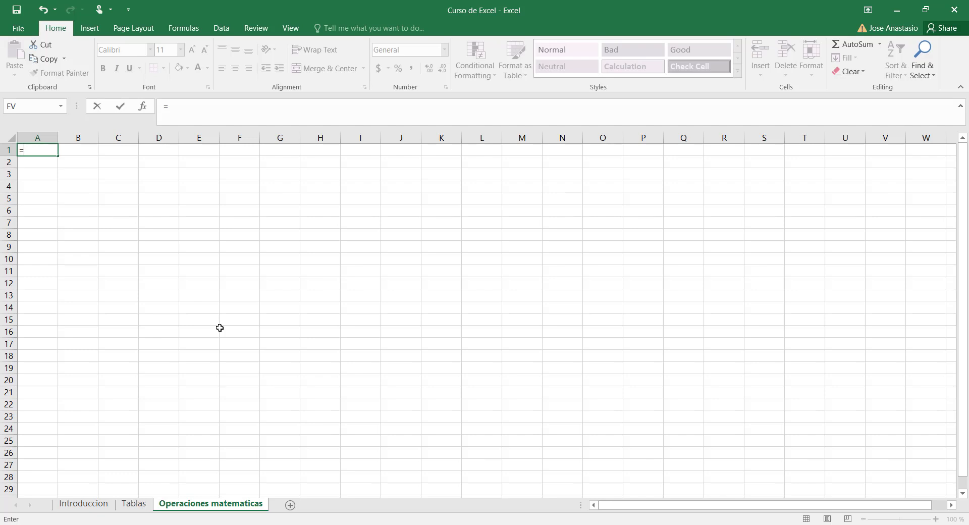
pyautogui.write('5+5')
pyautogui.press('Return')
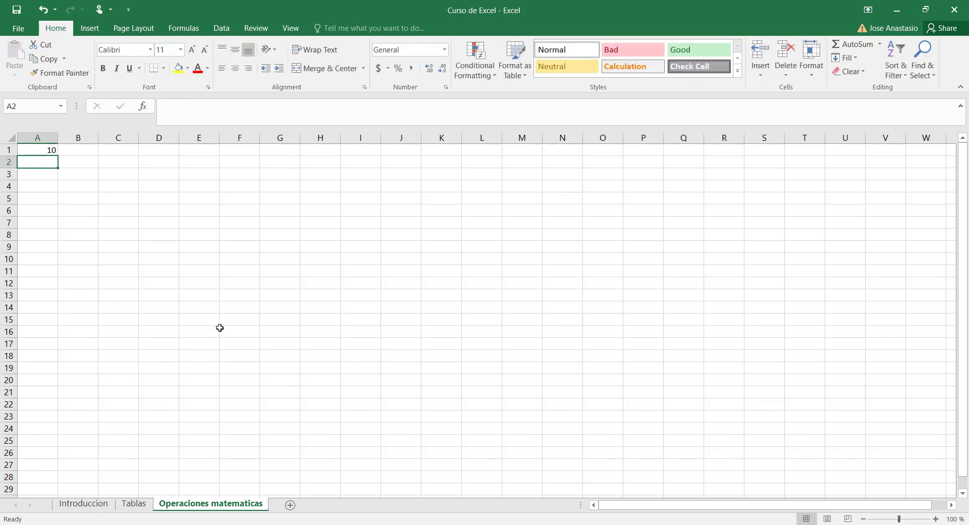
# Clear the formula from cell A1
pyautogui.press('Up')
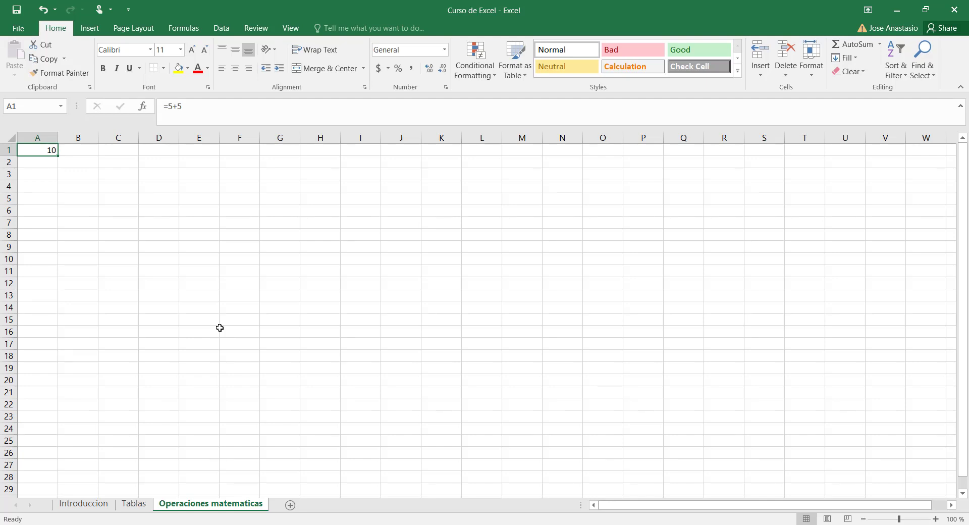
pyautogui.press('BackSpace')
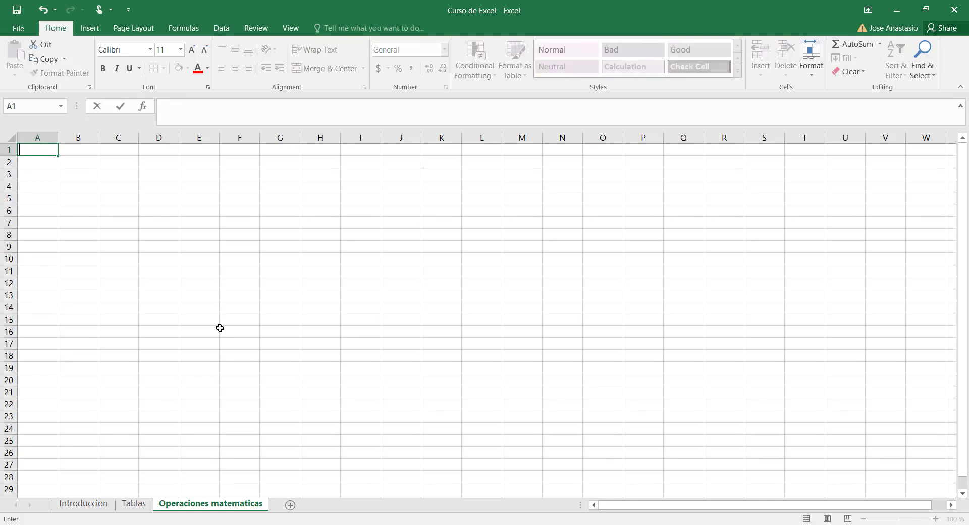
pyautogui.click(184, 259)
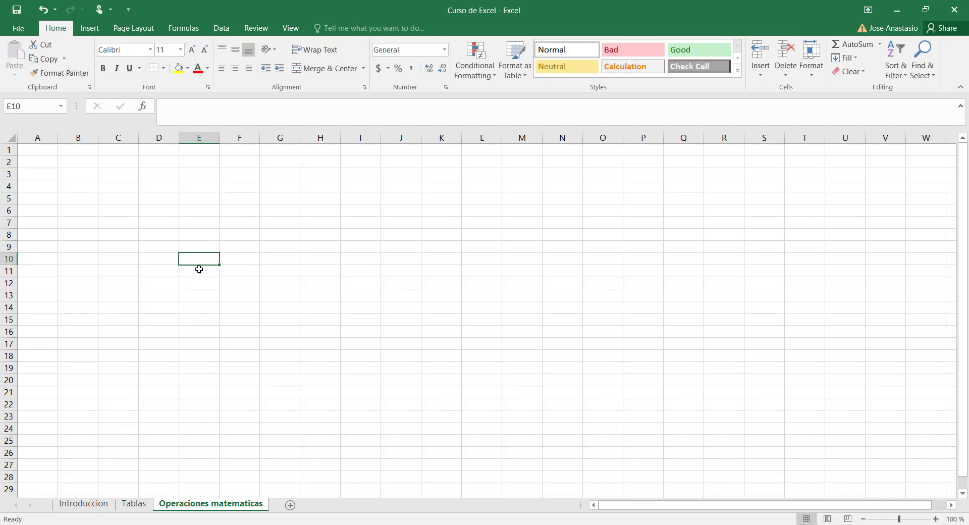
# Enter the formula =5+6+7/3 in cell E4 and reselect the cell to review it
pyautogui.click(175, 189)
pyautogui.click(194, 186)
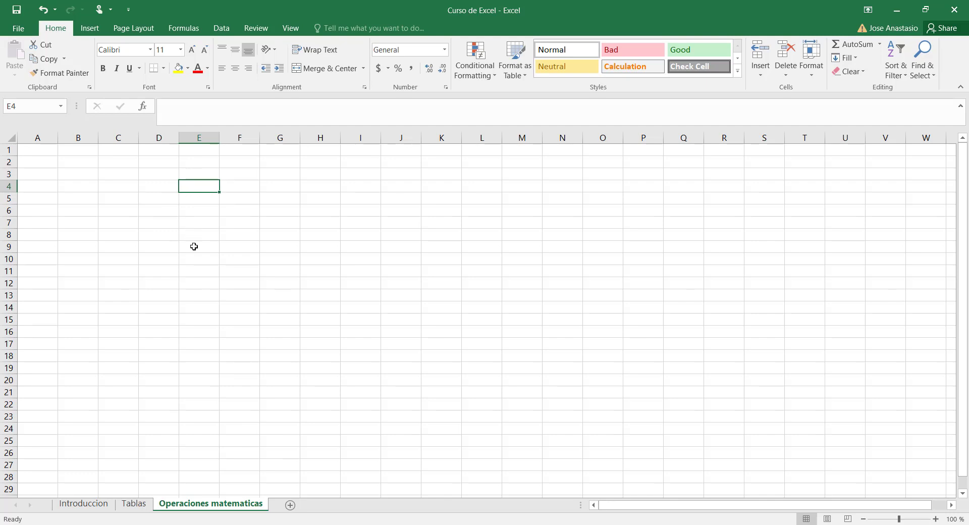
pyautogui.write('=')
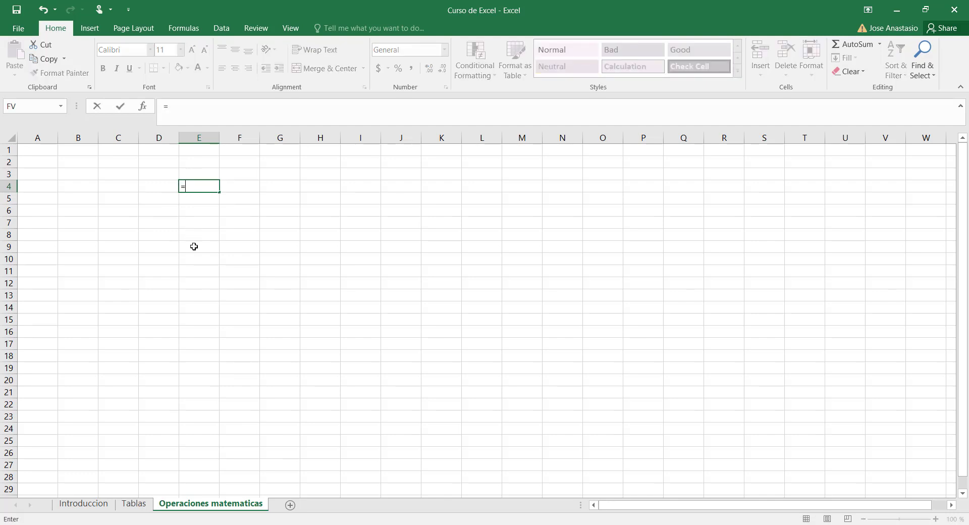
pyautogui.write('5+6+7/3')
pyautogui.press('Return')
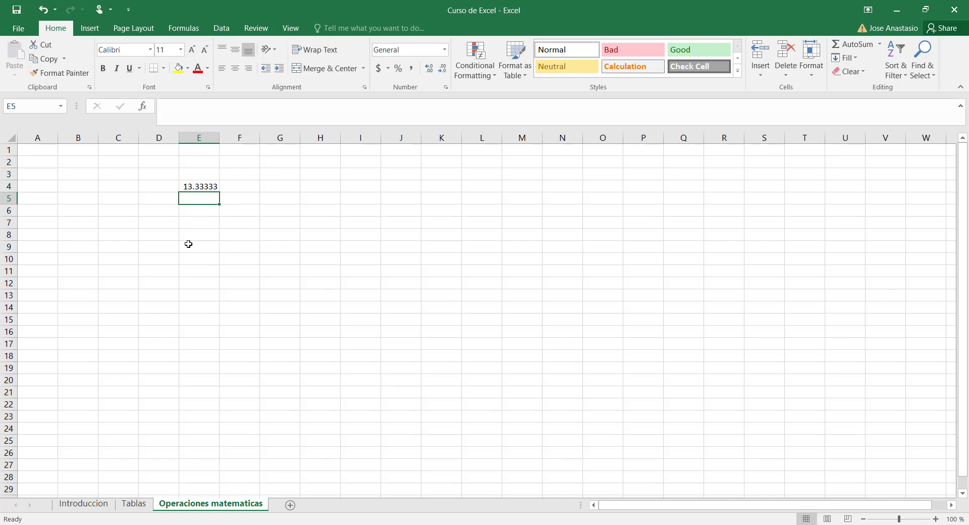
pyautogui.click(198, 186)
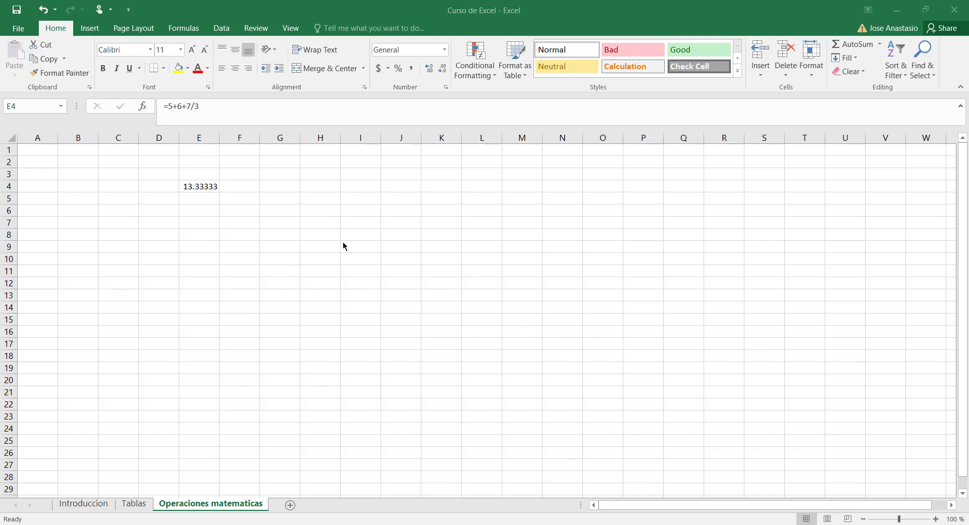
pyautogui.click(205, 186)
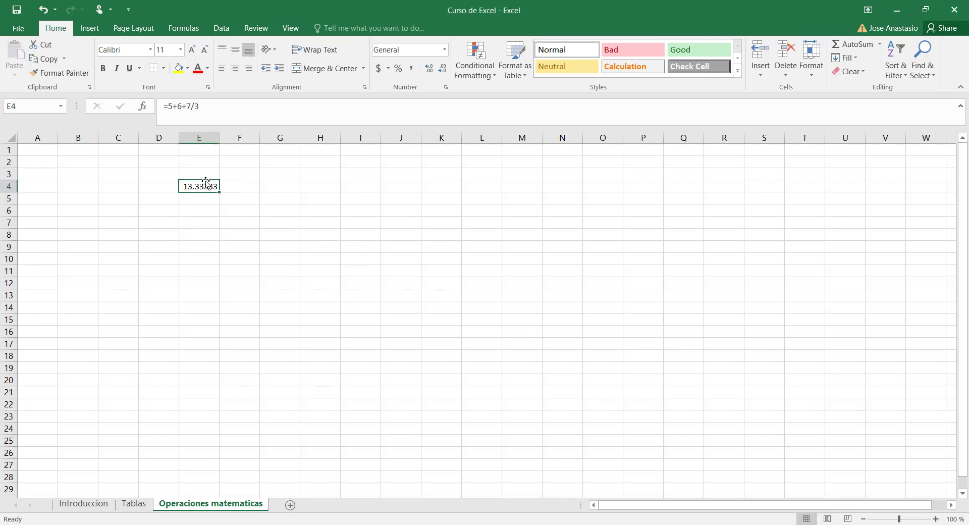
# Enter the formula =7+8/2 in cell F5
pyautogui.click(250, 196)
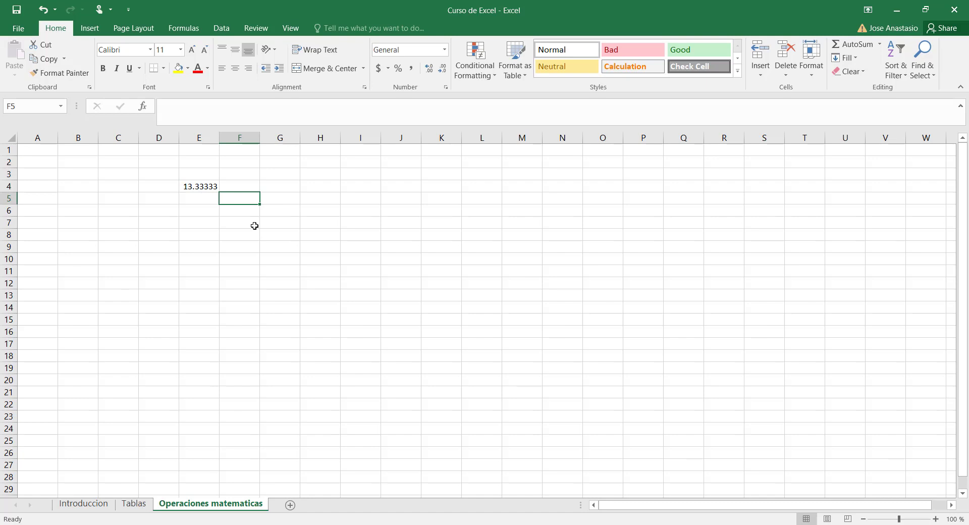
pyautogui.write('=')
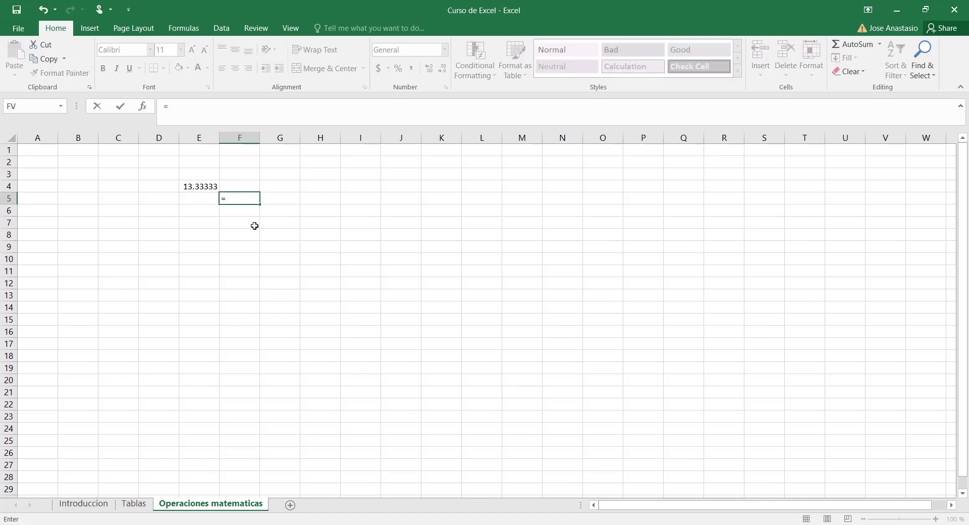
pyautogui.write('7+8/2')
pyautogui.press('Return')
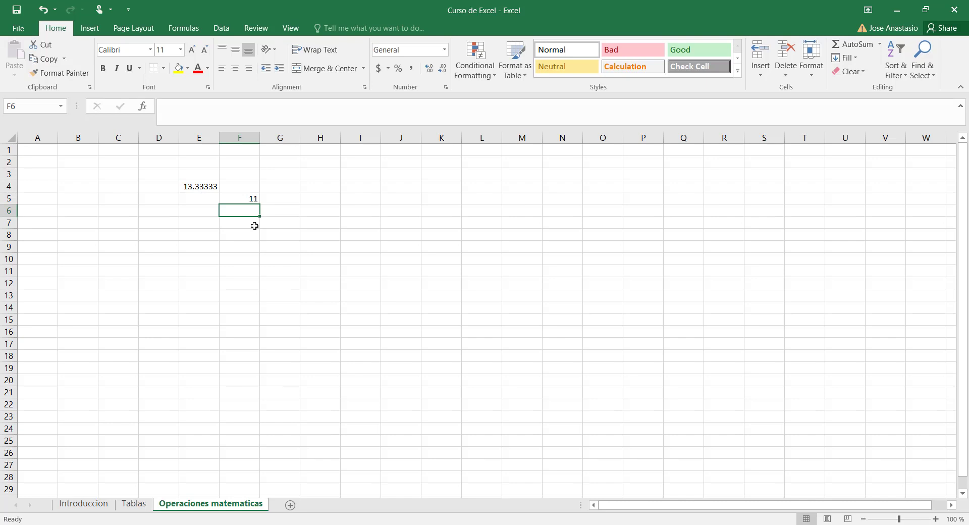
# In Windows Calculator, add 7 + 8 and divide the sum by 2, then return to Excel and compare with the formula in F5
pyautogui.press('super+r')
pyautogui.write('calc')
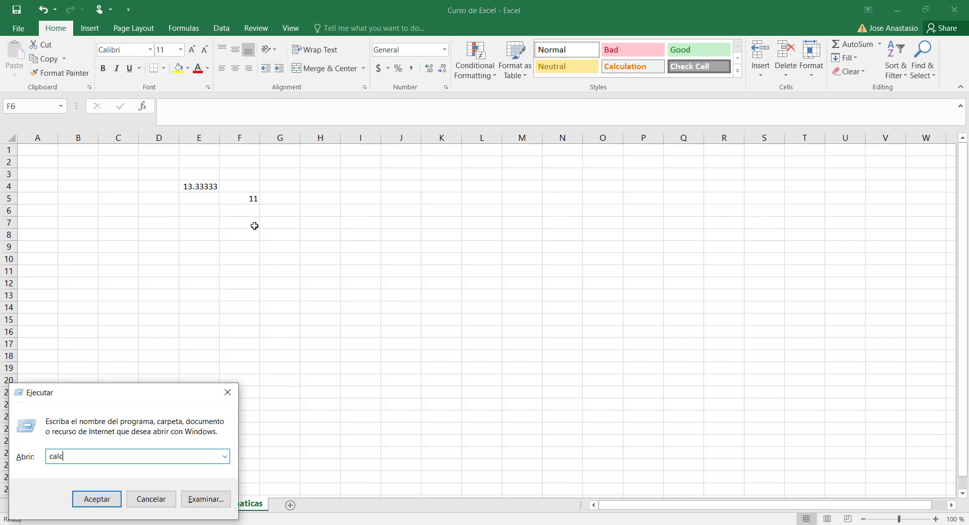
pyautogui.press('Return')
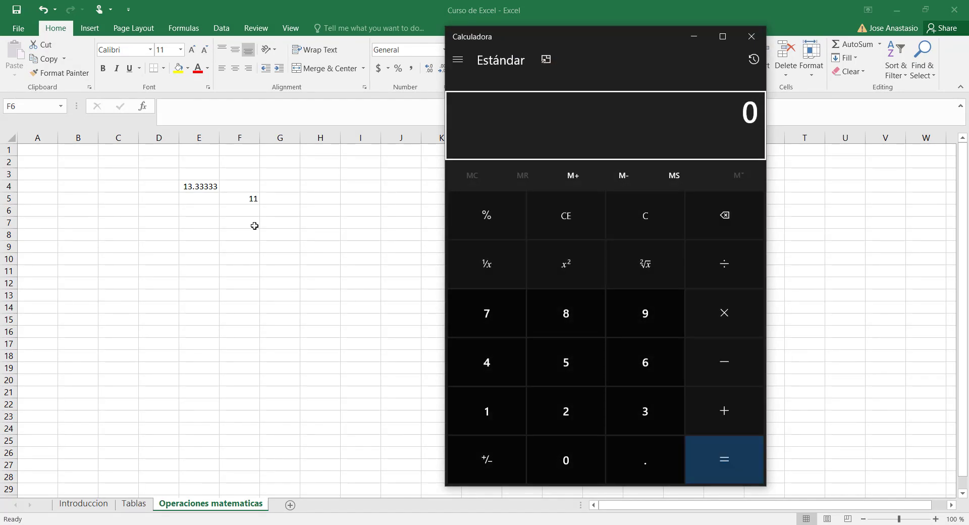
pyautogui.write('7 + 8')
pyautogui.press('Return')
pyautogui.write('/2')
pyautogui.press('Return')
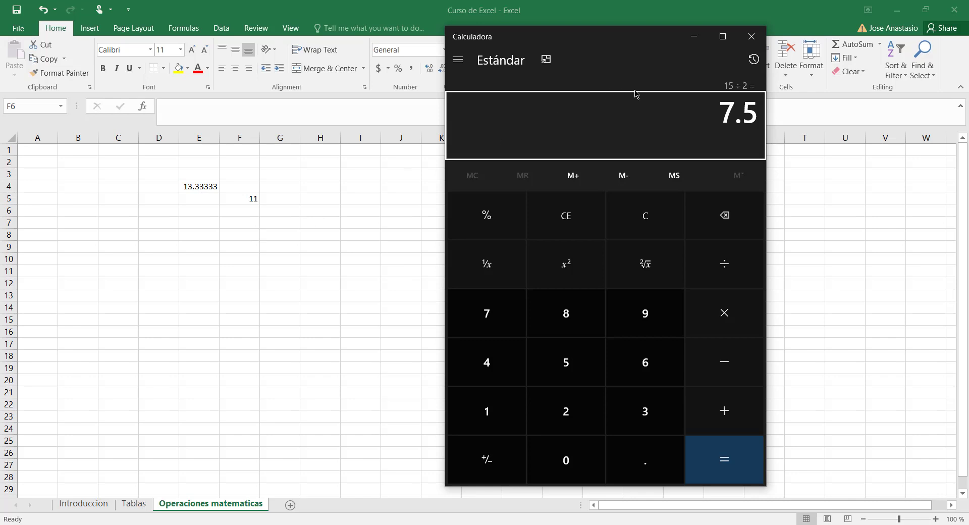
pyautogui.click(751, 36)
pyautogui.click(320, 221)
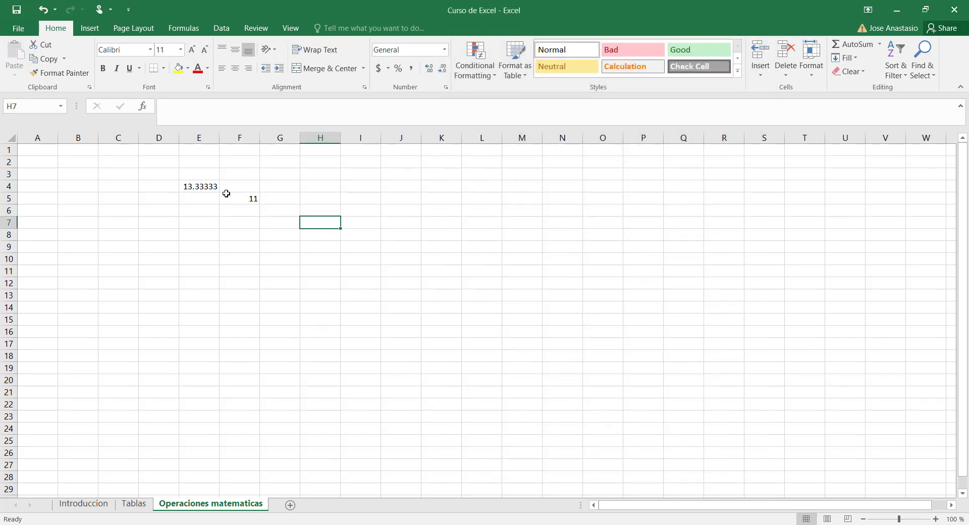
pyautogui.click(230, 195)
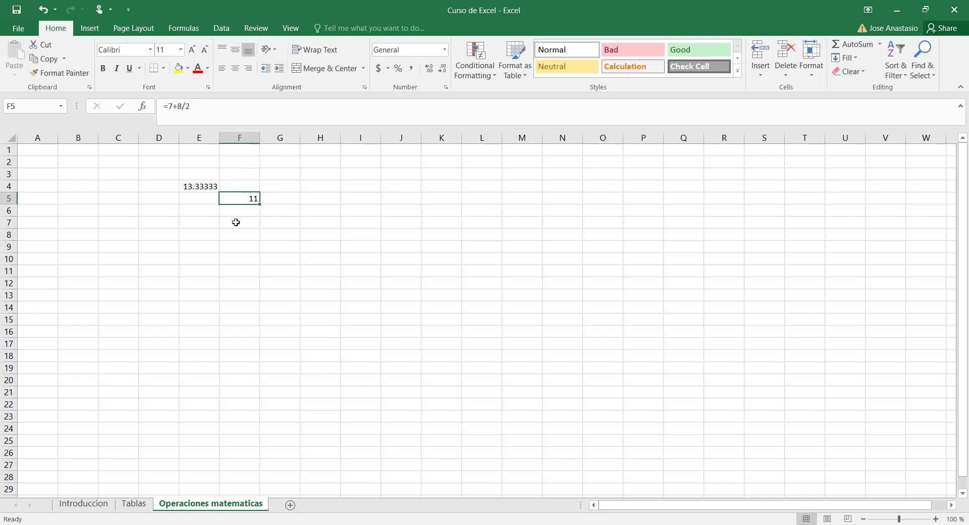
# List the order of operations in G7:G9 as Division, Multiplicacion and Suma o resta
pyautogui.click(281, 224)
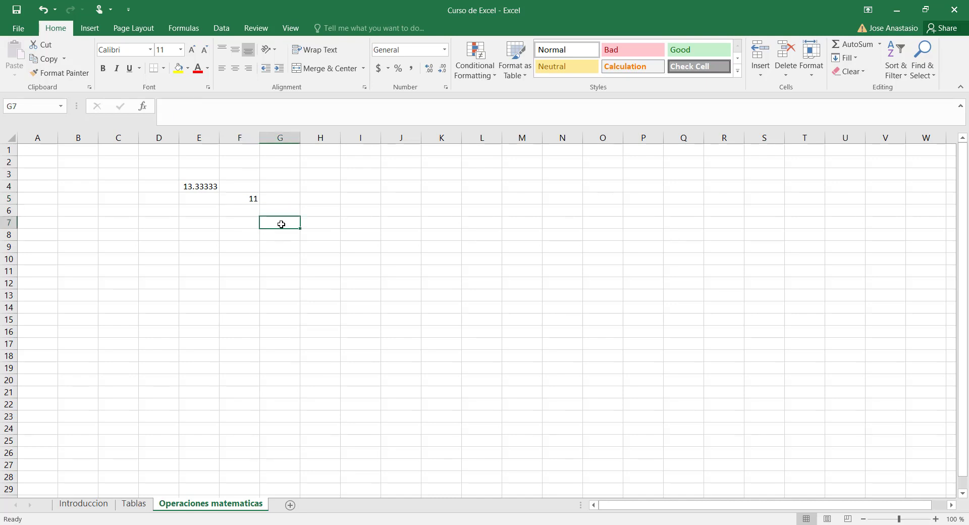
pyautogui.write('Divis')
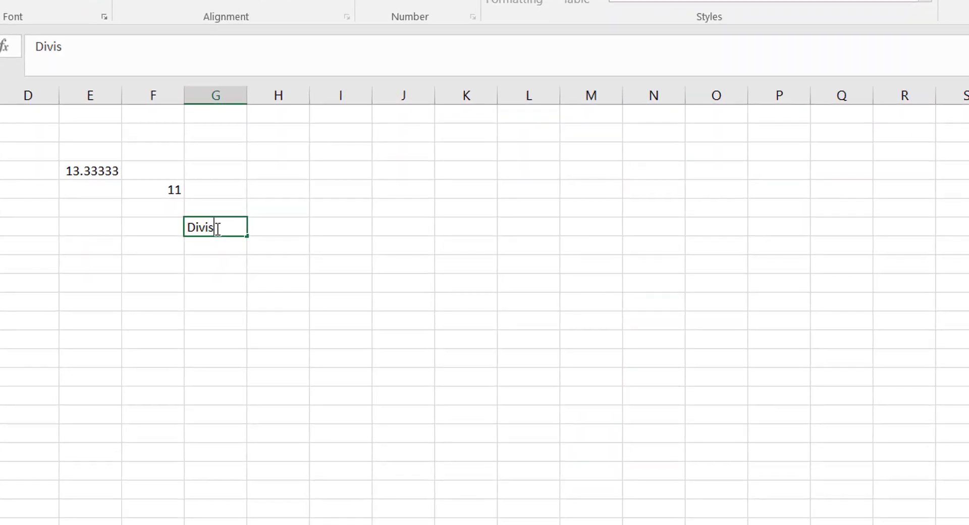
pyautogui.write('ion')
pyautogui.press('Return')
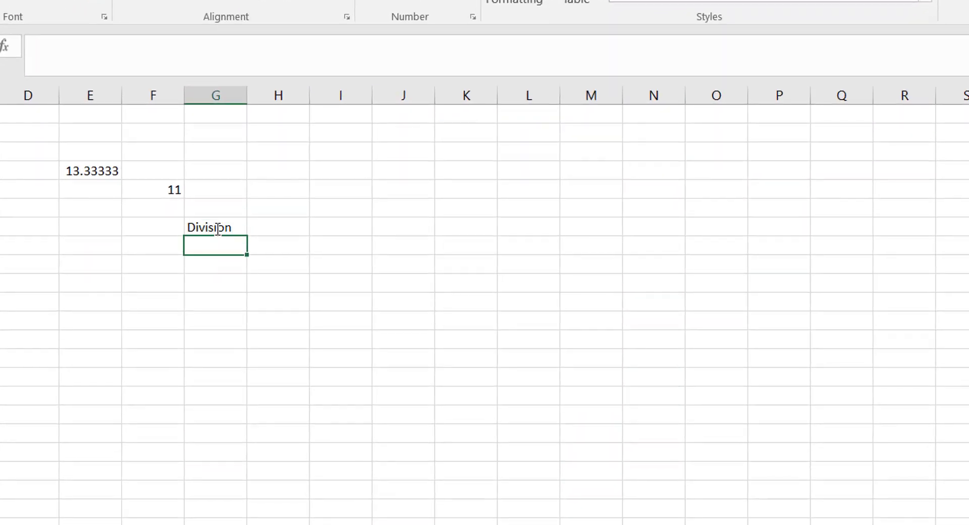
pyautogui.write('Multiplicacion')
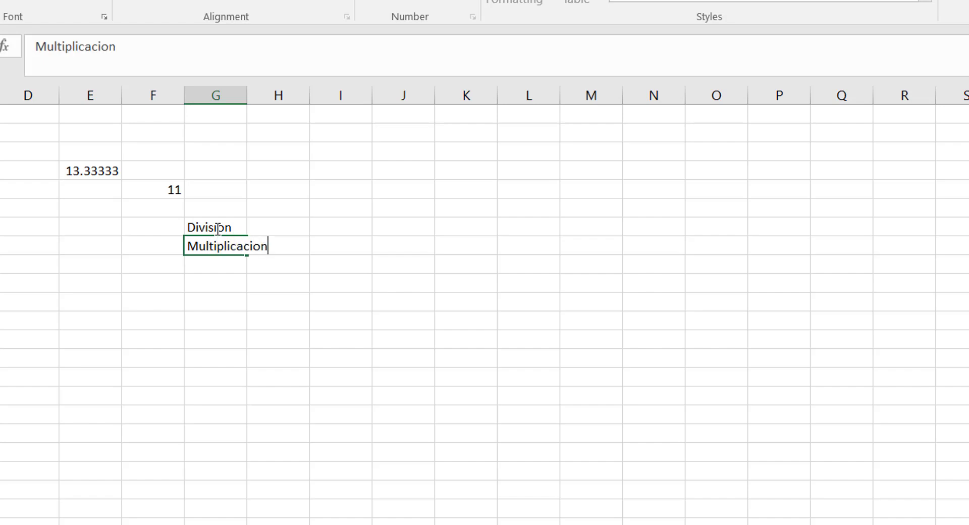
pyautogui.press('Return')
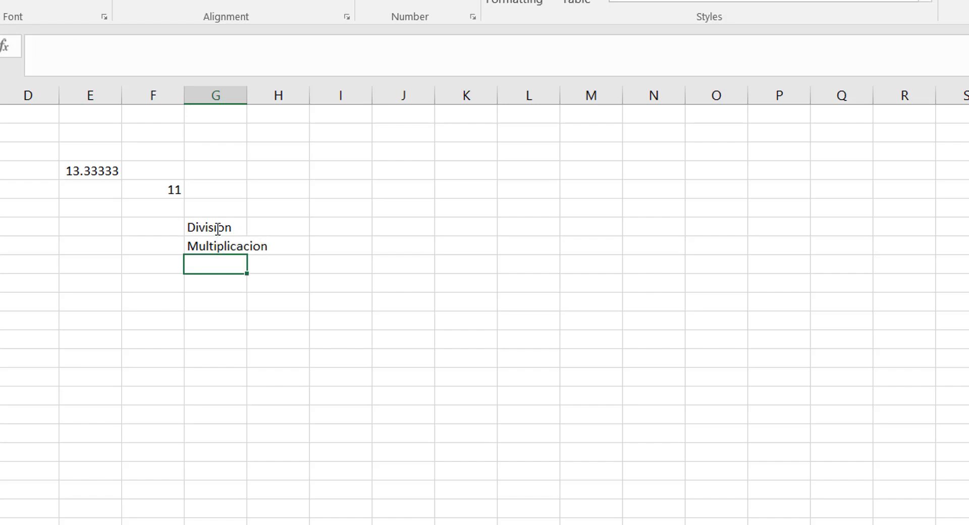
pyautogui.write('Suma')
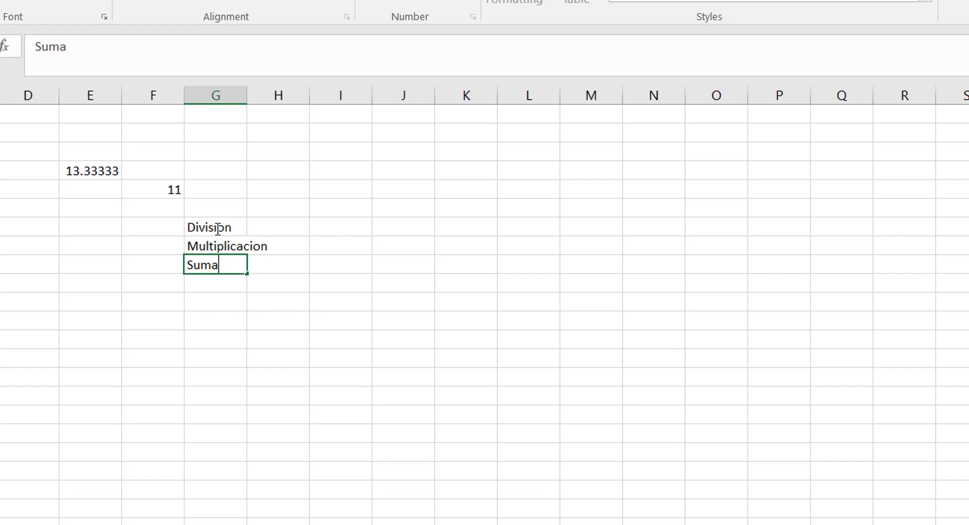
pyautogui.write(' o resto')
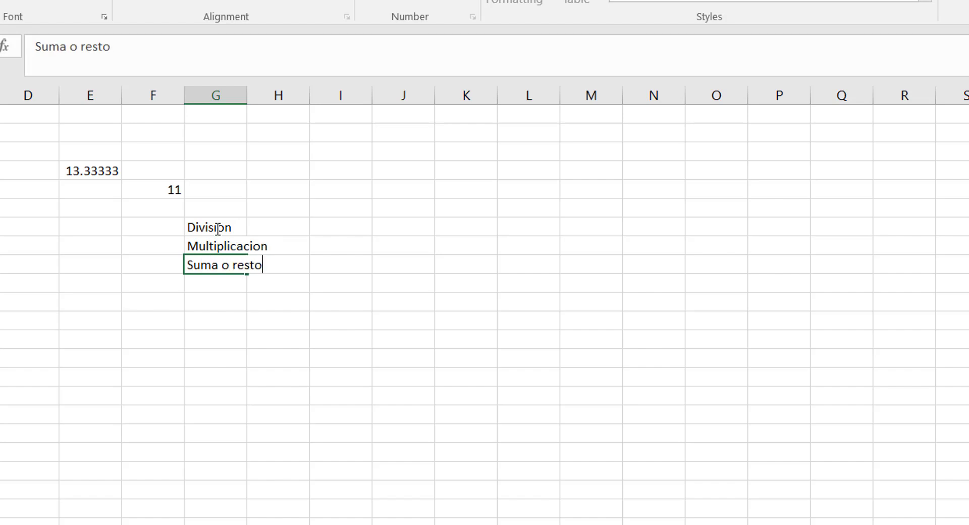
pyautogui.press('BackSpace')
pyautogui.write('a')
pyautogui.click(240, 317)
pyautogui.moveTo(221, 223); pyautogui.dragTo(214, 266)
pyautogui.moveTo(214, 301); pyautogui.dragTo(210, 309)
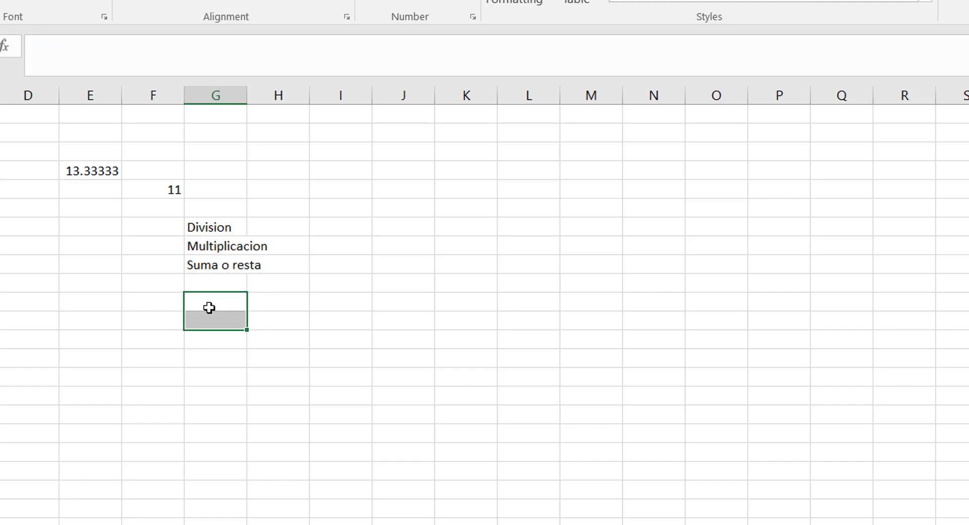
# Compare the formula in F5, especially its 8/2 part, with the order of operations listed in G7:G9
pyautogui.click(153, 192)
pyautogui.click(191, 225)
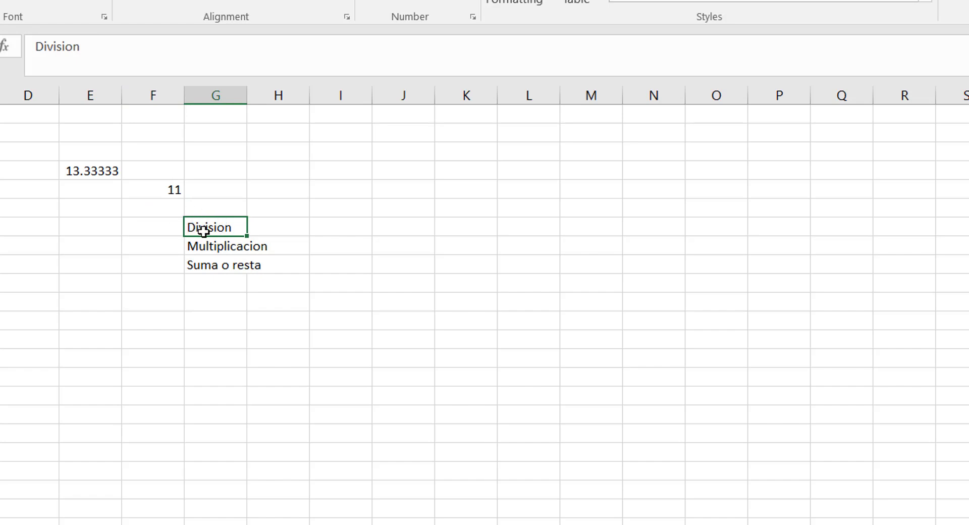
pyautogui.click(210, 248)
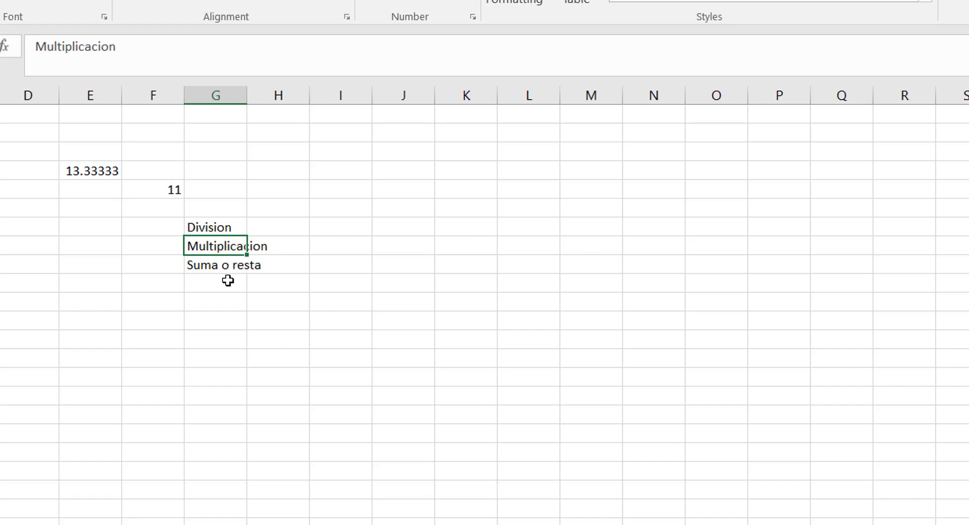
pyautogui.click(166, 190)
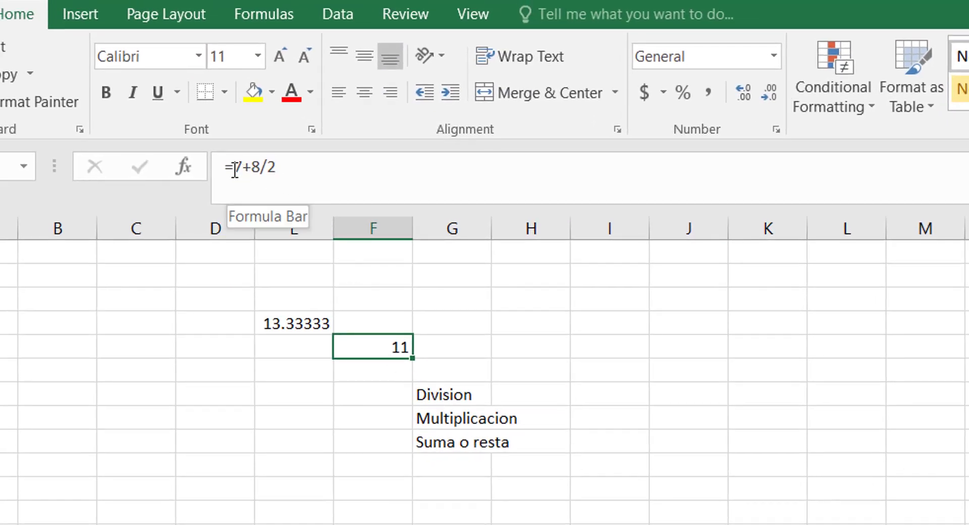
pyautogui.click(260, 168)
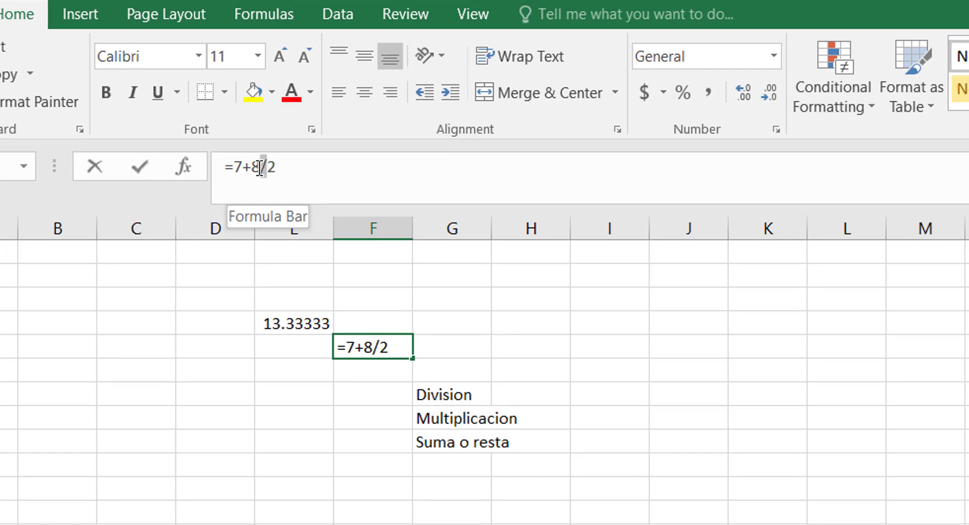
pyautogui.moveTo(260, 167)
pyautogui.mouseDown()
pyautogui.moveTo(273, 172)
pyautogui.moveTo(250, 166)
pyautogui.mouseUp()
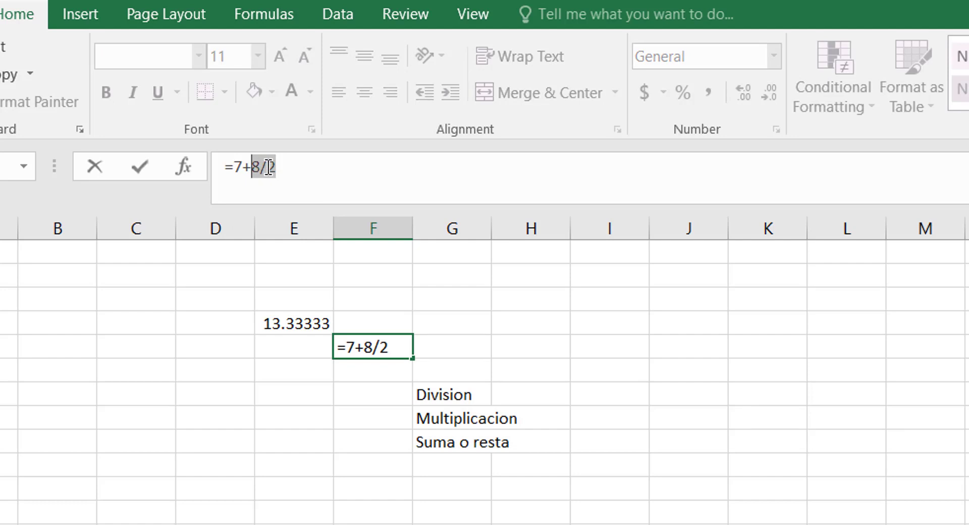
pyautogui.click(231, 183)
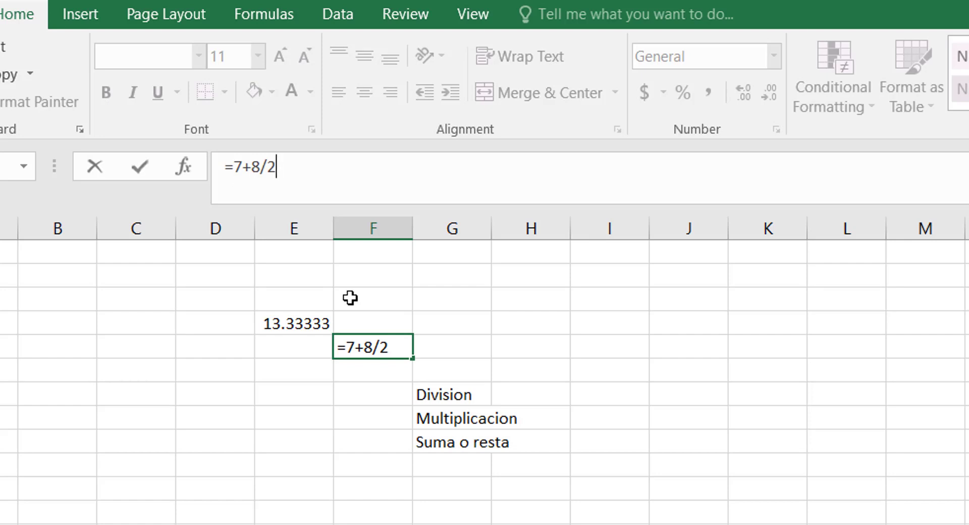
pyautogui.click(142, 168)
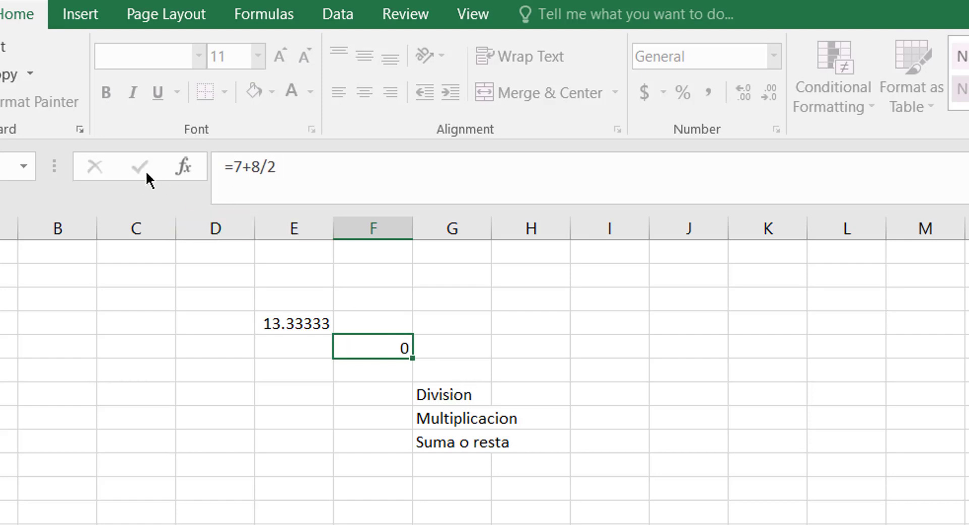
pyautogui.click(439, 397)
pyautogui.click(461, 416)
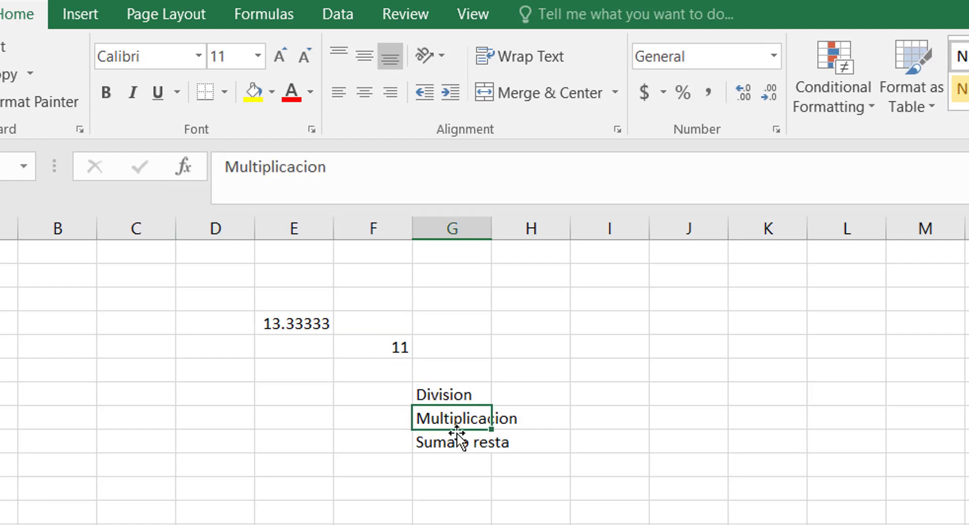
pyautogui.click(454, 440)
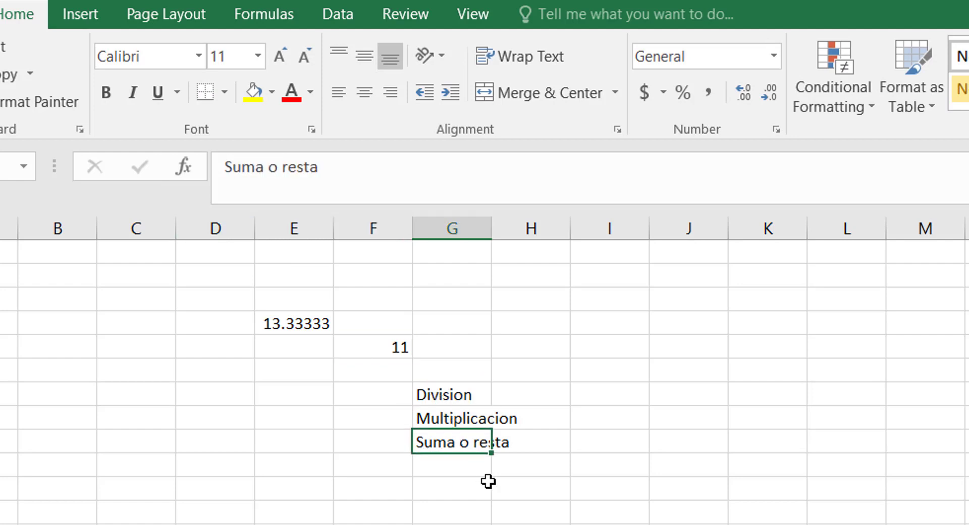
# Add Parentesis in cell G6, directly above Division, and reselect the cell
pyautogui.click(434, 398)
pyautogui.click(439, 370)
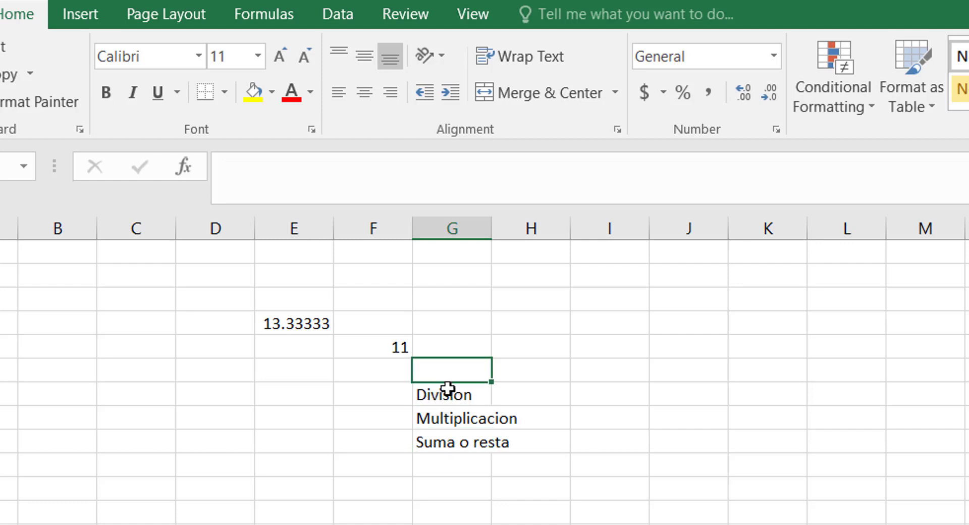
pyautogui.write('Parens')
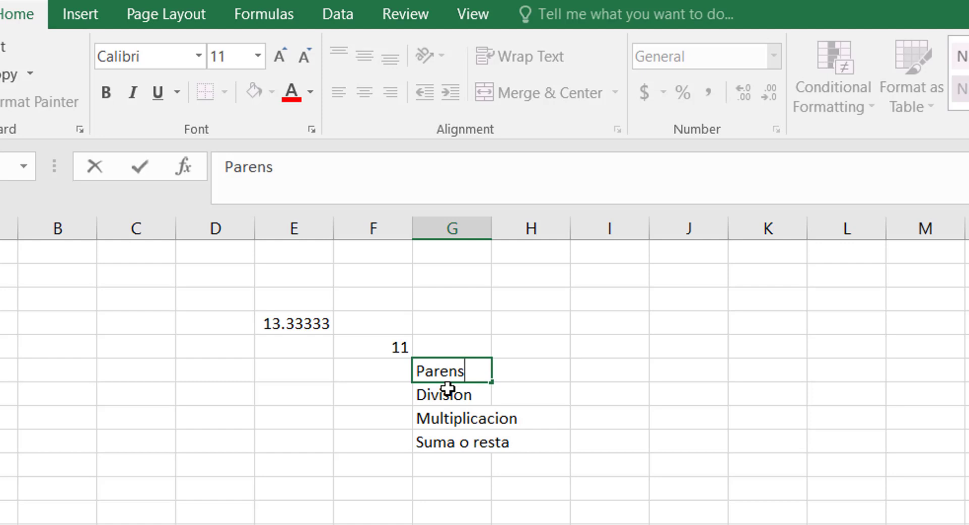
pyautogui.press('BackSpace')
pyautogui.write('tesis')
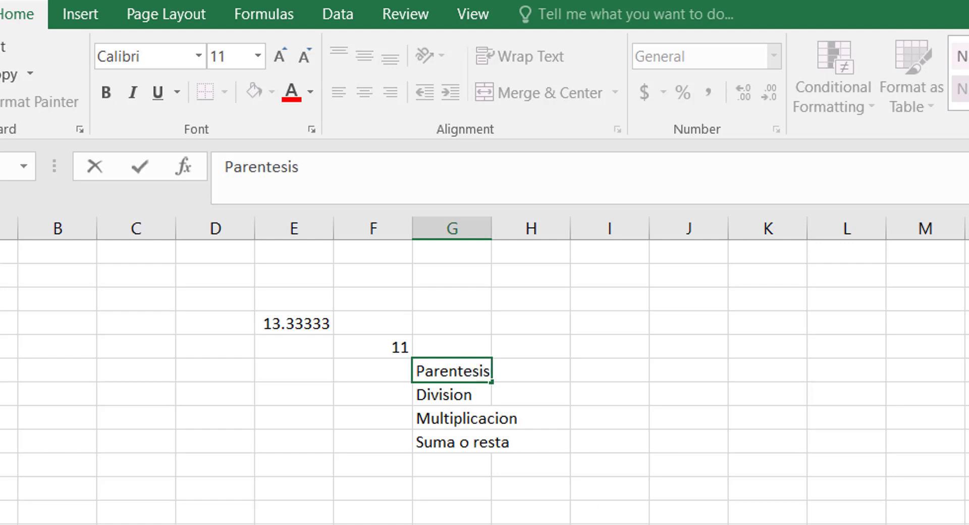
pyautogui.click(609, 524)
pyautogui.click(480, 371)
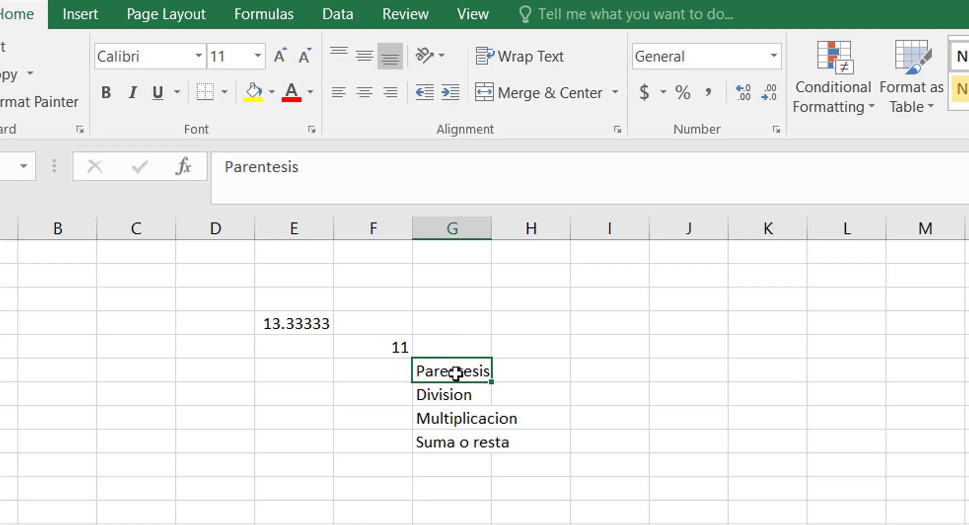
# Add parentheses around the sum in F5 so the formula reads =(7+8)/2
pyautogui.click(398, 347)
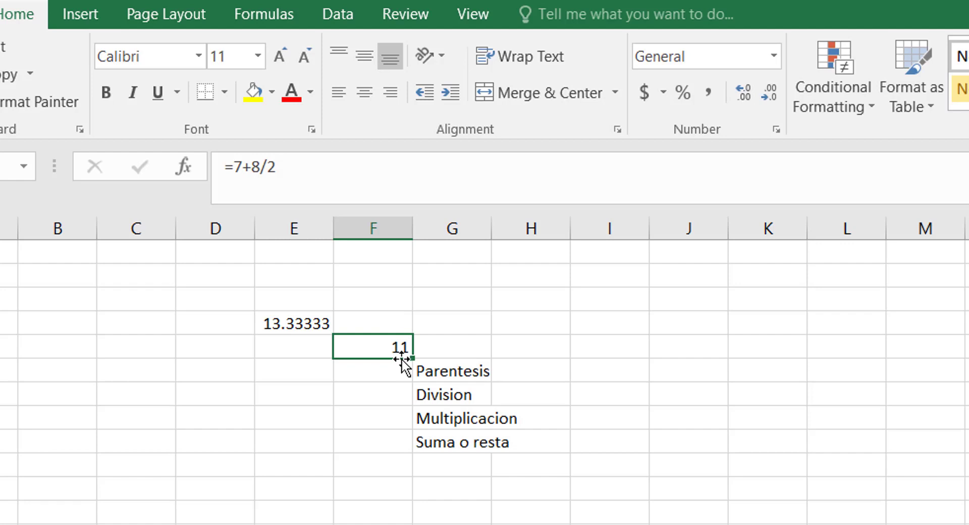
pyautogui.click(233, 166)
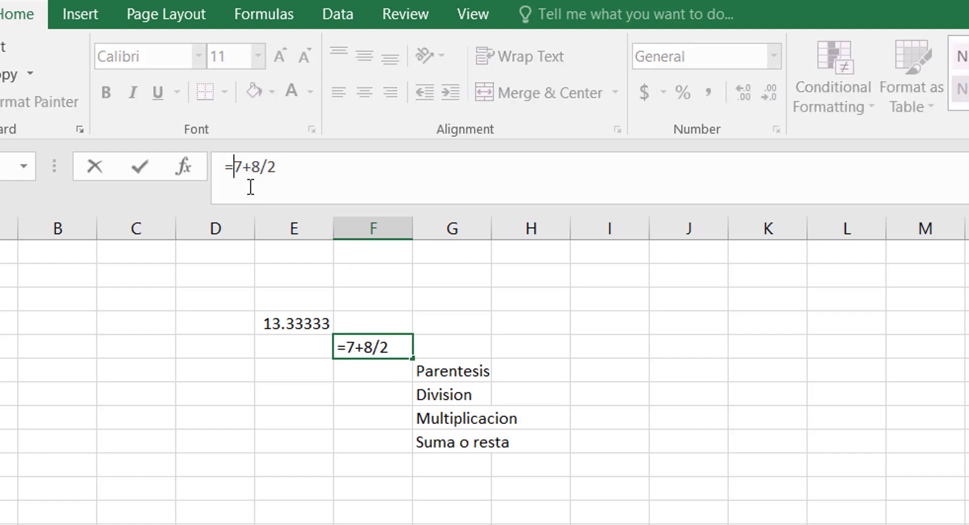
pyautogui.write('(')
pyautogui.click(263, 166)
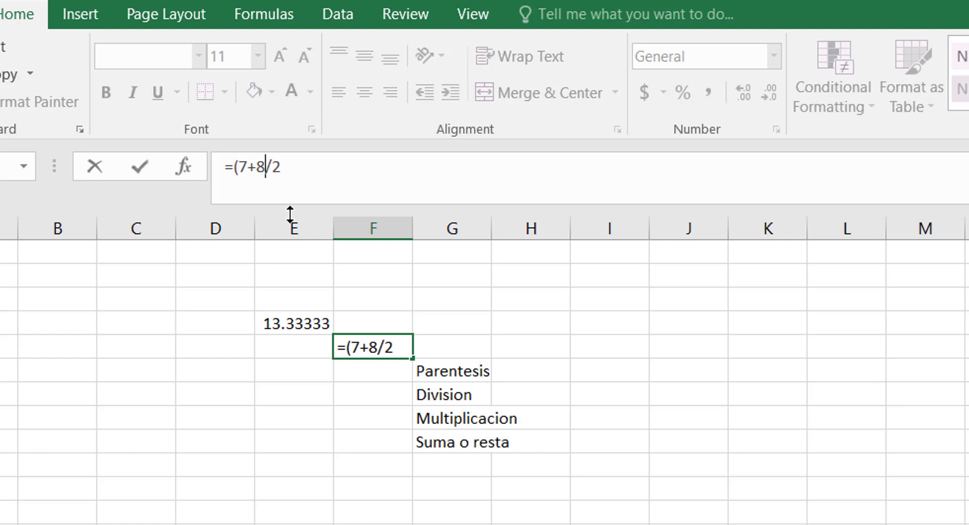
pyautogui.write(')')
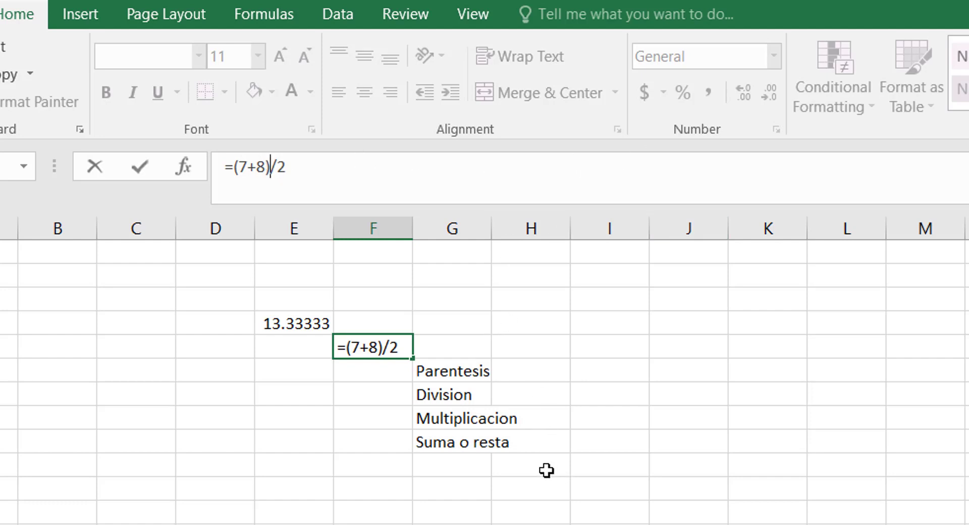
pyautogui.click(140, 166)
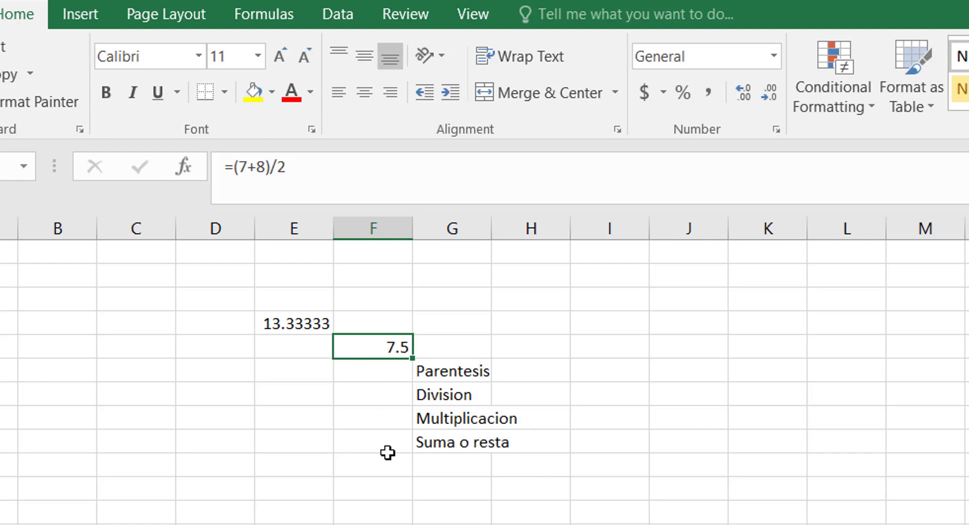
# Review the parenthesised sum (7+8) within the formula in F5, leaving the formula as it is
pyautogui.click(256, 167)
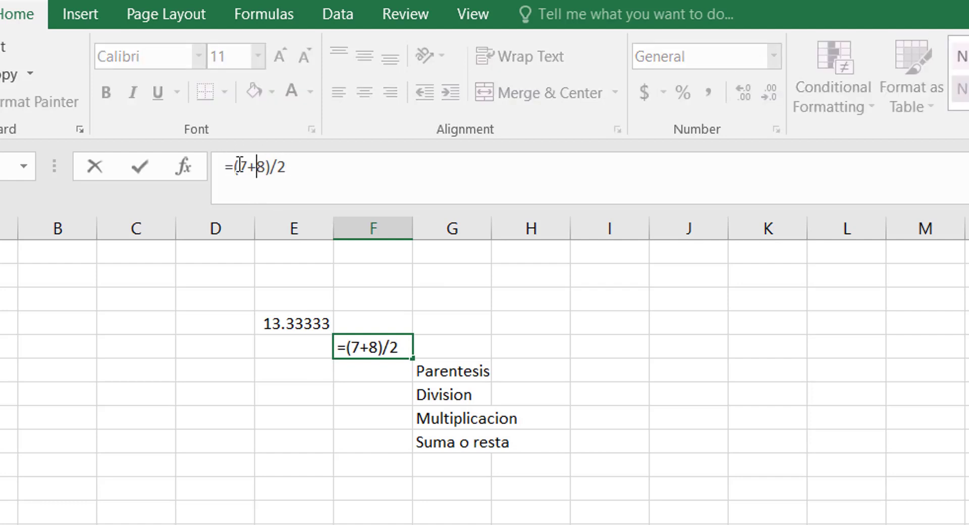
pyautogui.moveTo(237, 166); pyautogui.dragTo(266, 166)
pyautogui.click(253, 172)
pyautogui.click(146, 166)
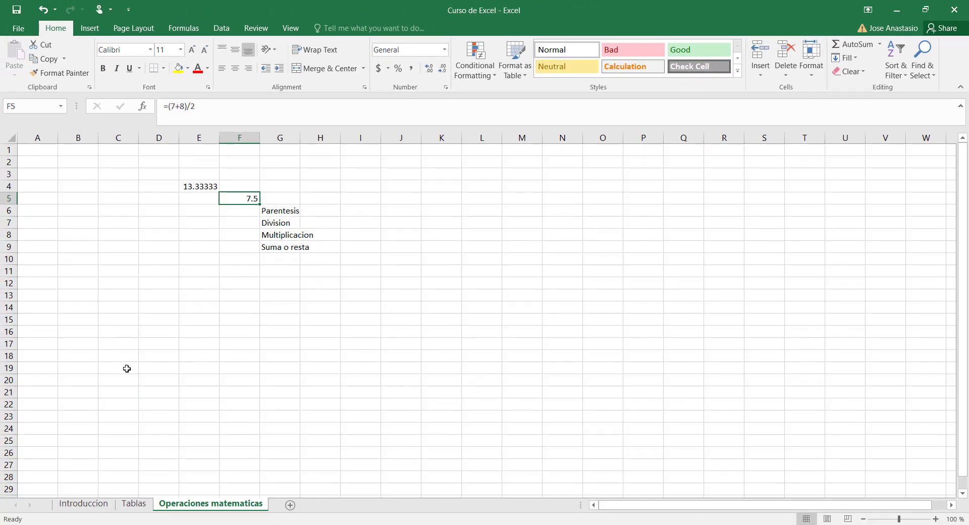
# Switch to the Tablas sheet and examine the grades in Cuadro de notas and the first student's Promedio in F4
pyautogui.click(133, 503)
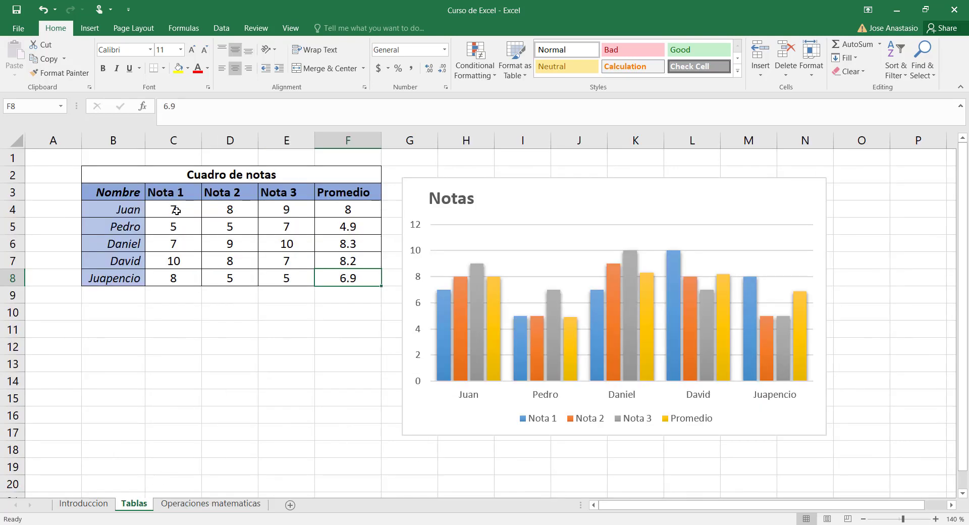
pyautogui.moveTo(174, 208); pyautogui.dragTo(204, 228)
pyautogui.moveTo(254, 254); pyautogui.dragTo(275, 276)
pyautogui.click(270, 313)
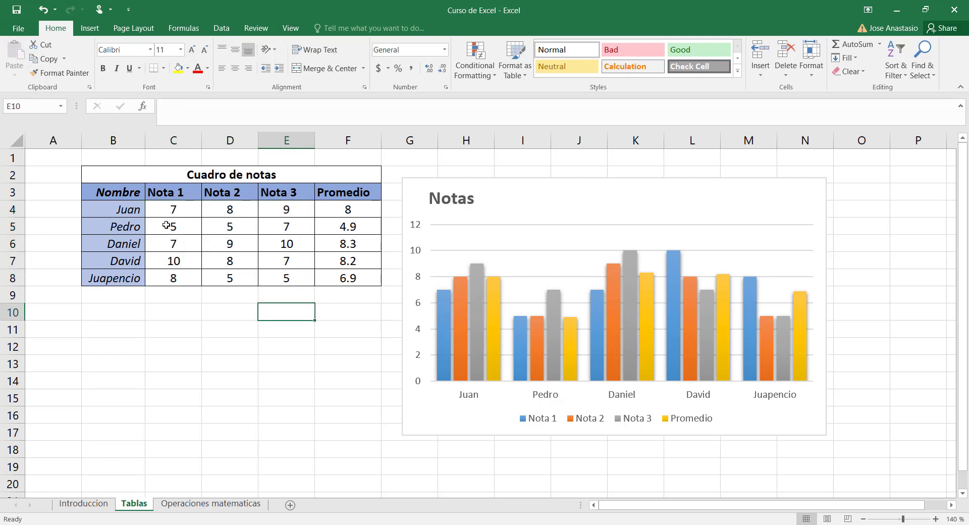
pyautogui.click(333, 210)
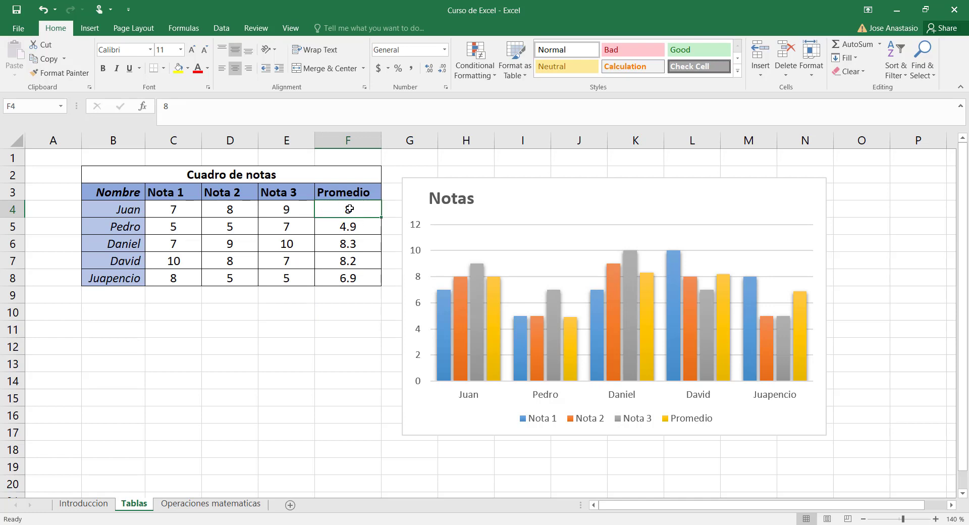
# Set the first student's Nota 1 in cell C4 to 6
pyautogui.click(183, 210)
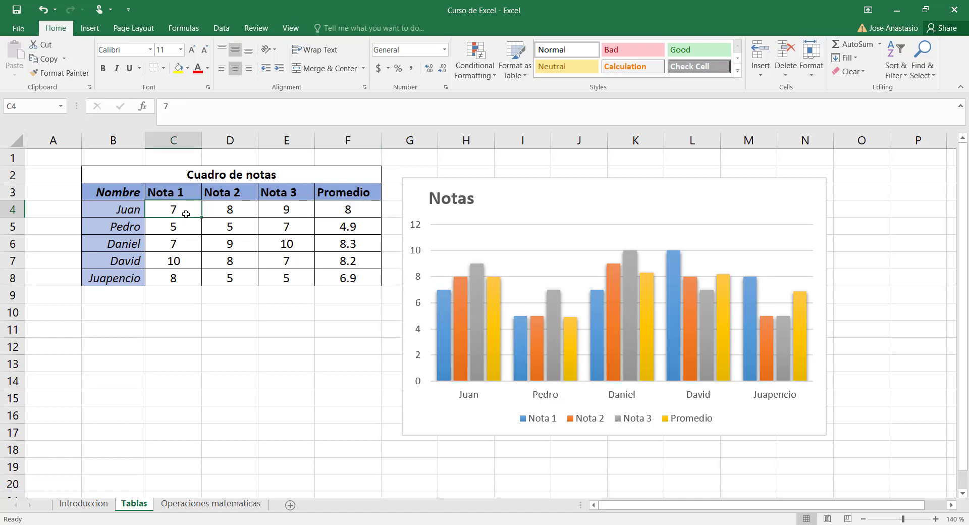
pyautogui.write('6')
pyautogui.click(211, 255)
# Replace the fixed Promedio in F4 with the formula =6+8+9/3
pyautogui.click(331, 209)
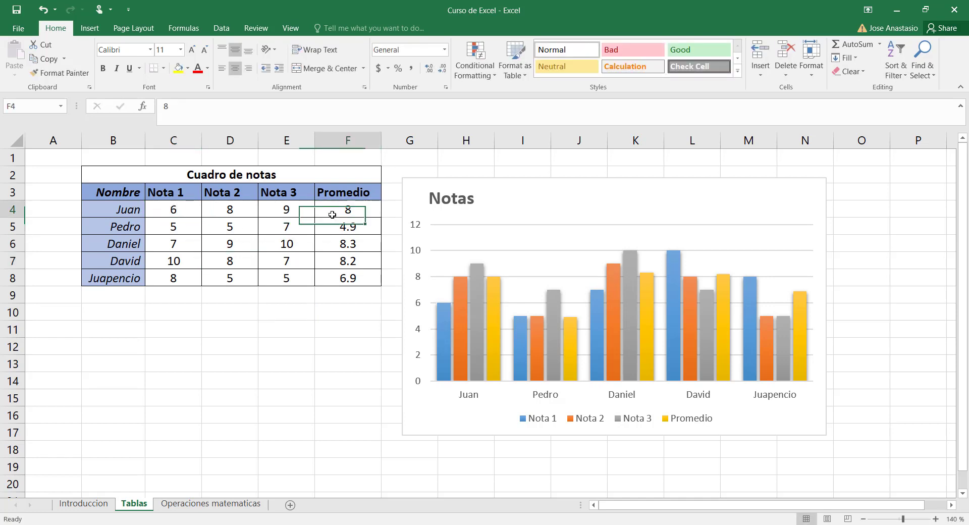
pyautogui.click(233, 115)
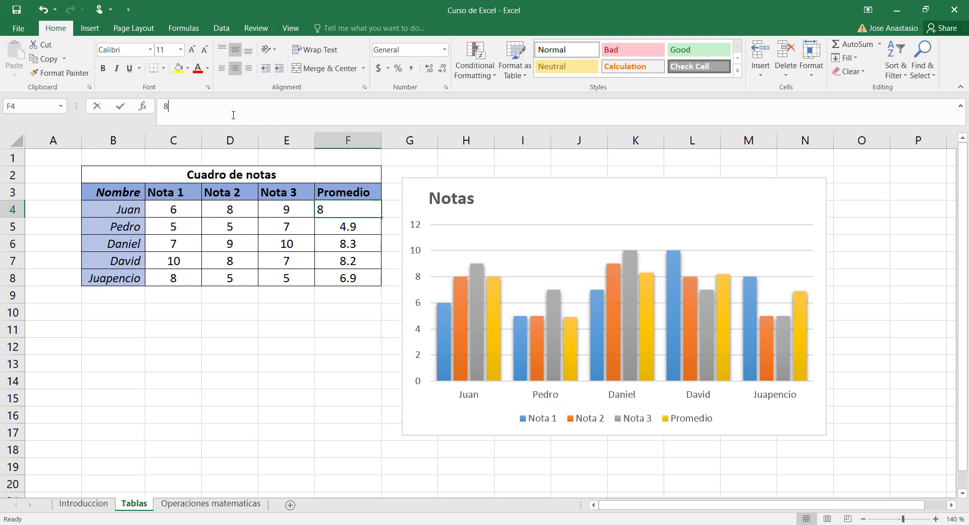
pyautogui.press('BackSpace')
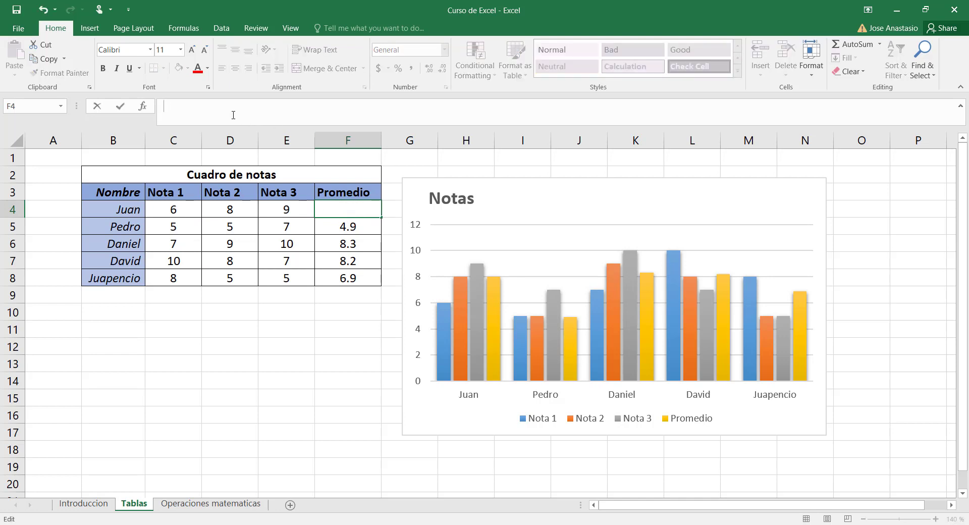
pyautogui.write('=')
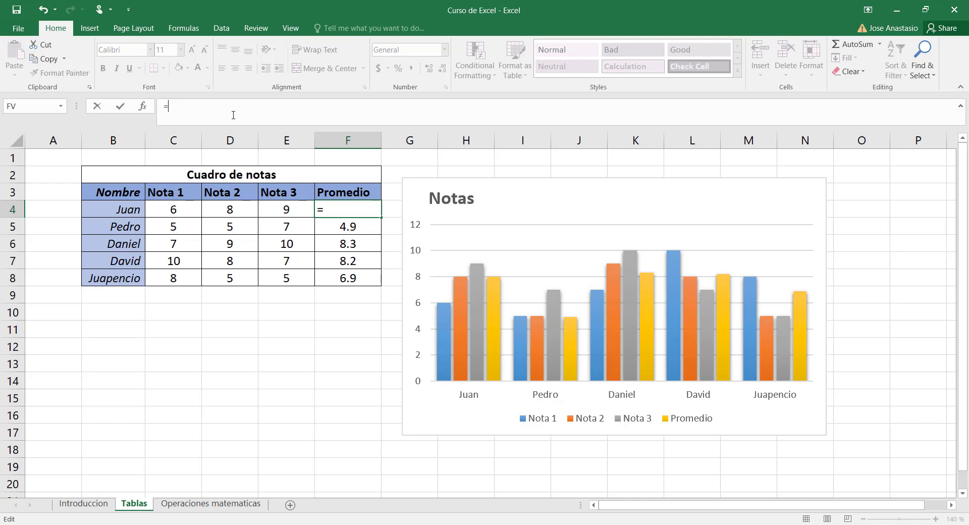
pyautogui.write('6+8+9/3')
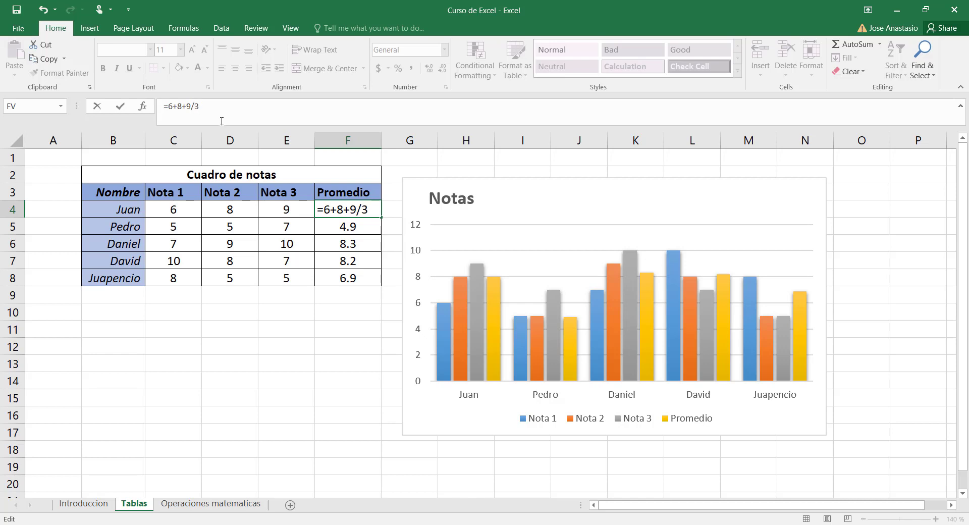
pyautogui.click(125, 106)
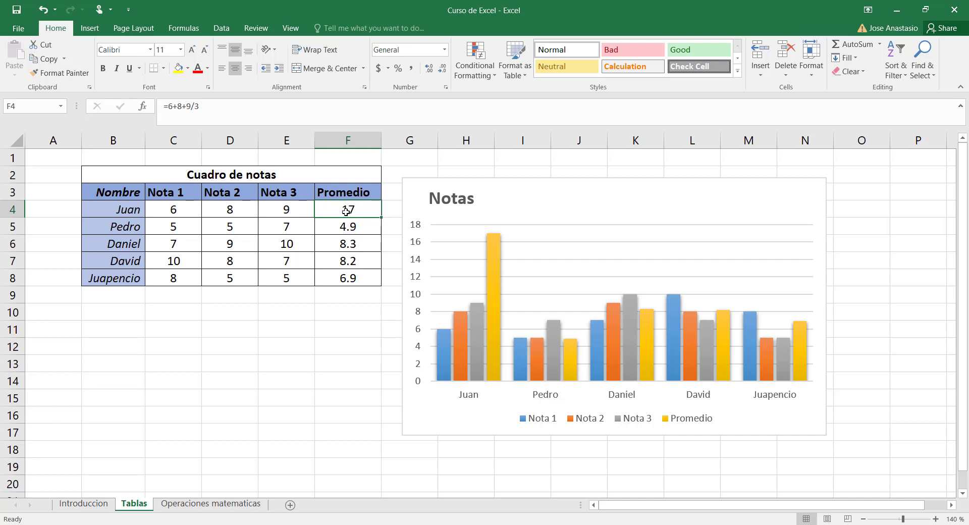
# Add parentheses around the sum in F4 so the formula reads =(6+8+9)/3, and reselect the cell to review it
pyautogui.click(171, 109)
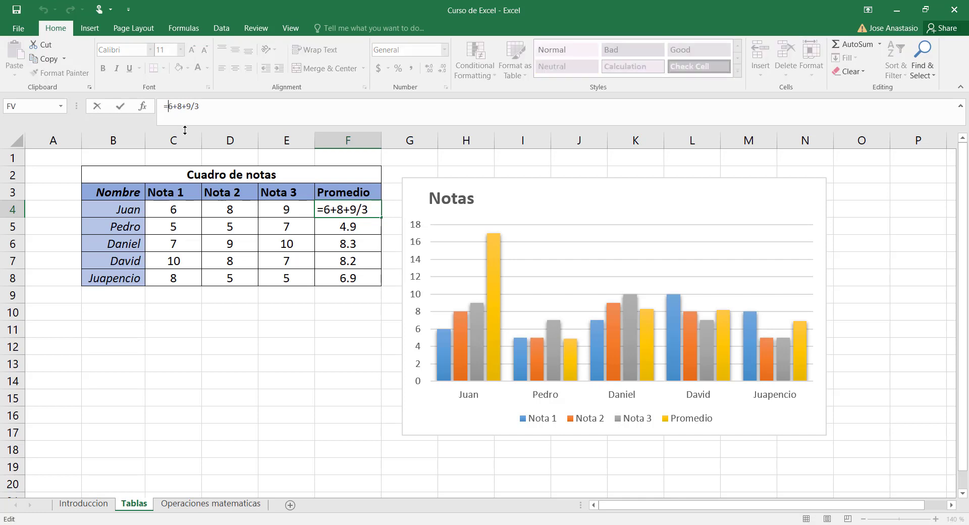
pyautogui.write('(')
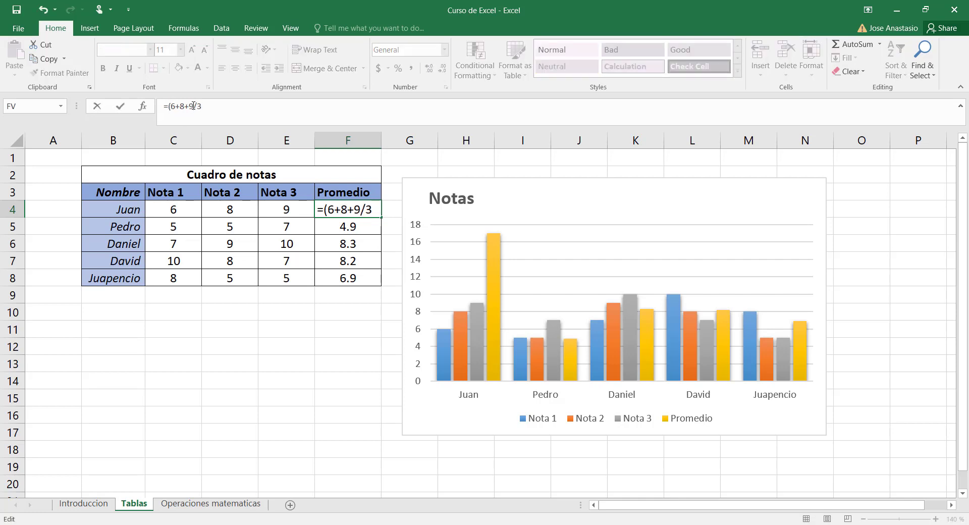
pyautogui.write(')')
pyautogui.click(119, 106)
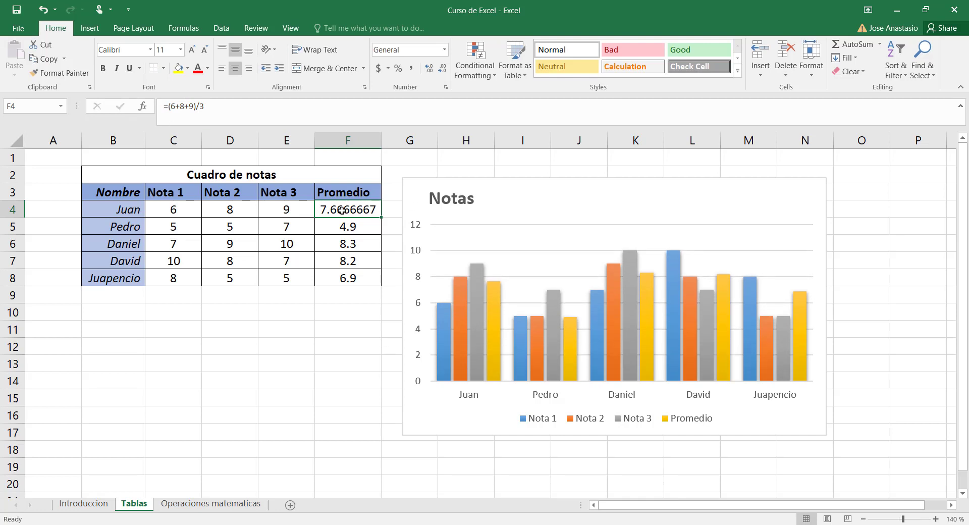
pyautogui.click(346, 314)
pyautogui.click(330, 219)
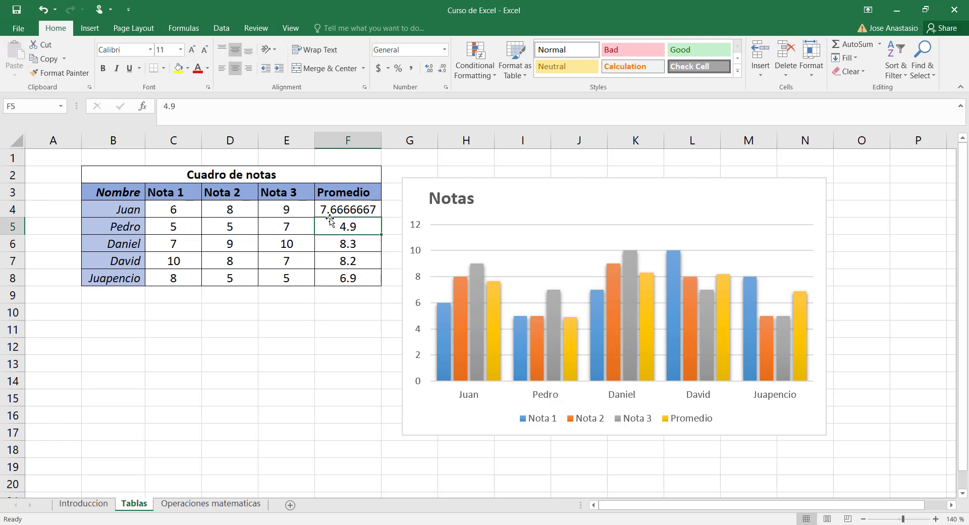
pyautogui.click(329, 210)
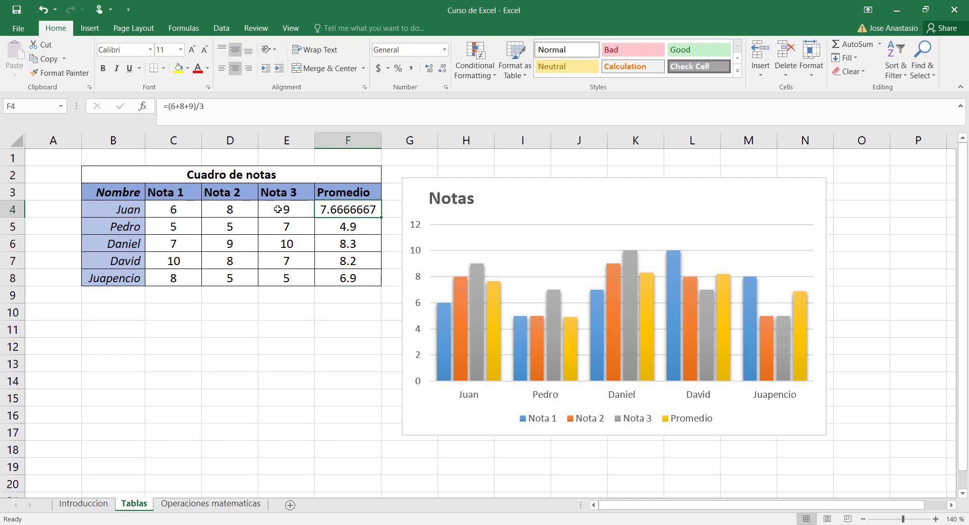
# Review the three grades in row 4 and set Nota 1 in cell C4 to 9
pyautogui.click(192, 209)
pyautogui.click(216, 208)
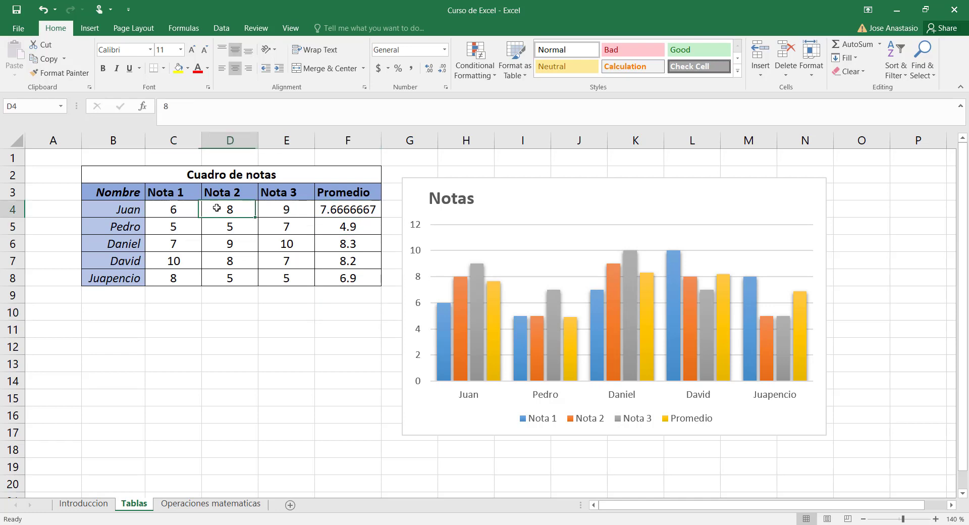
pyautogui.click(268, 206)
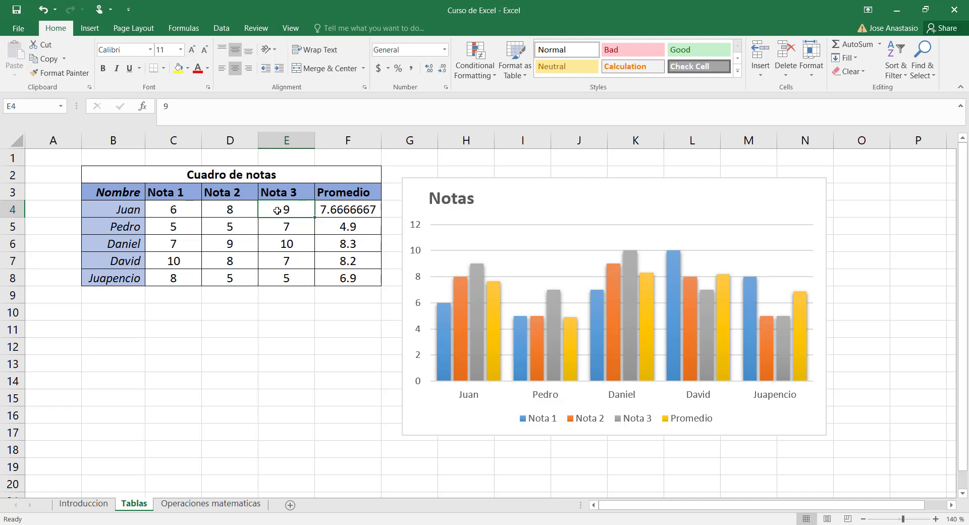
pyautogui.click(192, 209)
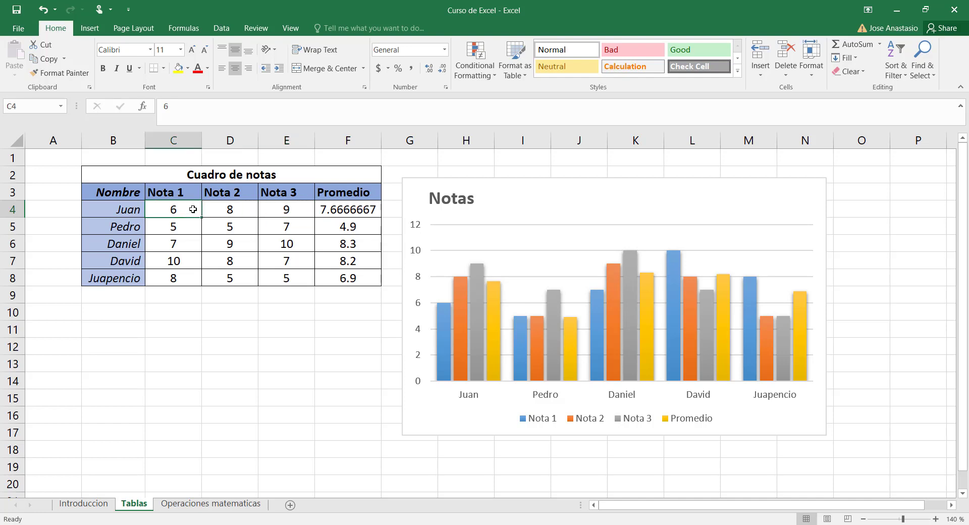
pyautogui.write('9')
pyautogui.click(228, 346)
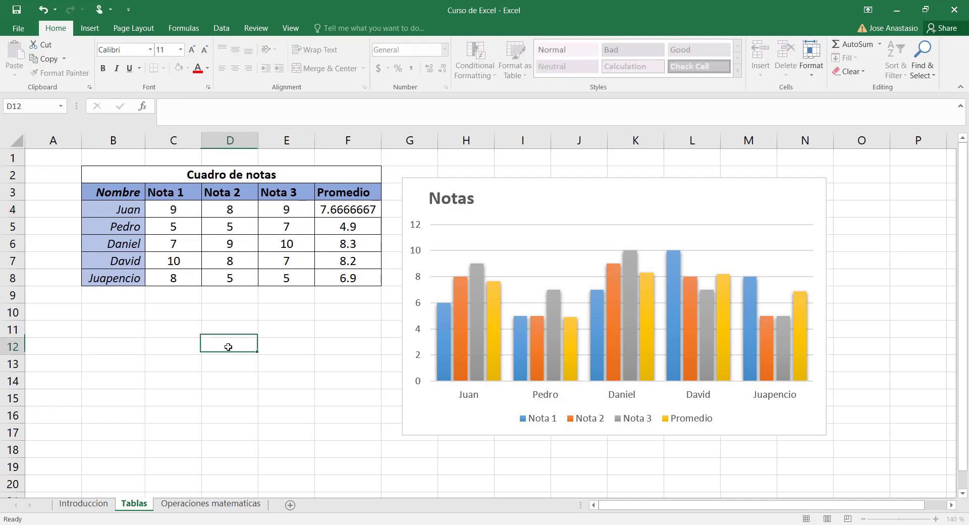
# Update the Promedio formula in F4 to =(9+8+9)/3
pyautogui.click(324, 204)
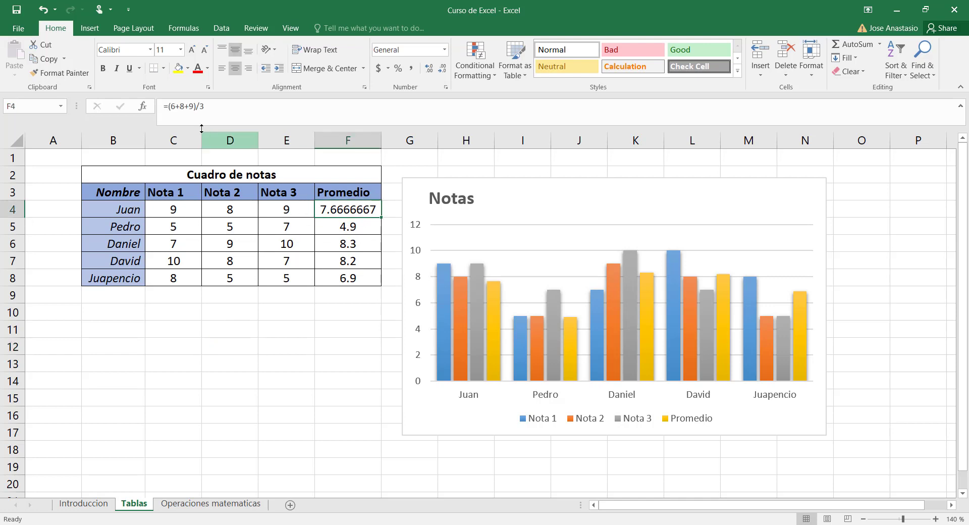
pyautogui.click(176, 106)
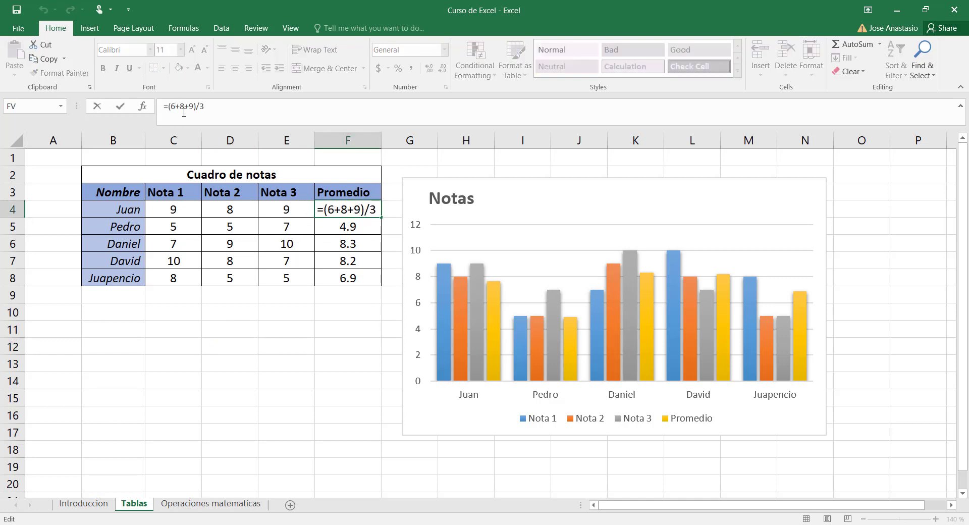
pyautogui.press('BackSpace')
pyautogui.write('9')
pyautogui.click(119, 106)
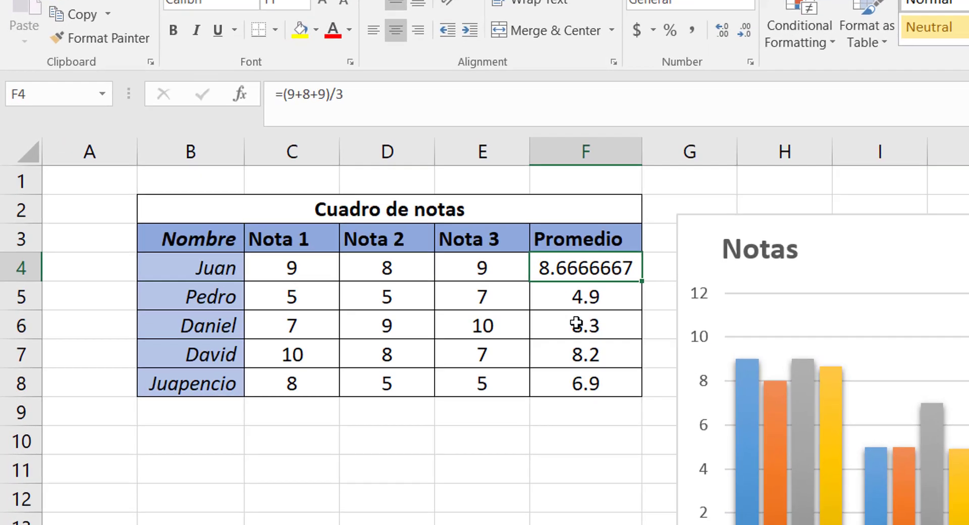
# Clear the fixed Promedio in F5 and begin a formula with the cell reference C5 inside parentheses
pyautogui.click(341, 230)
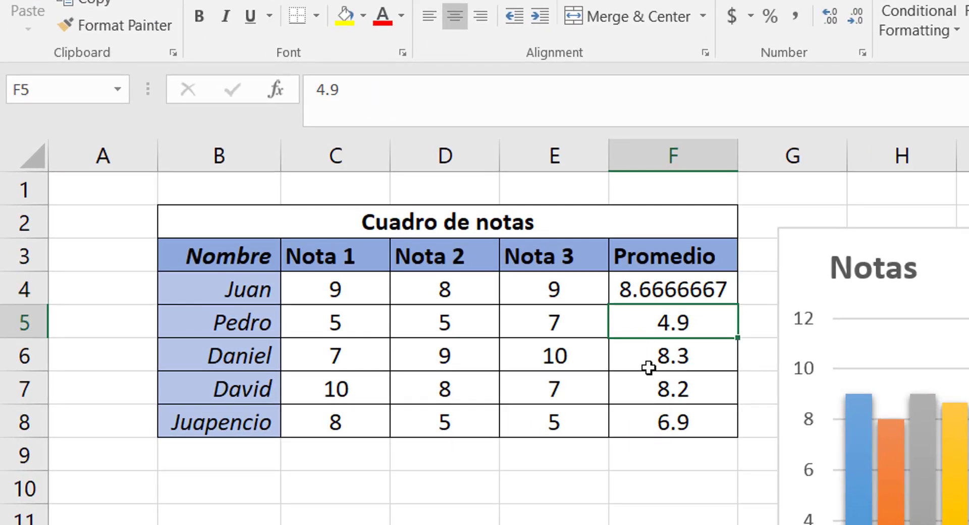
pyautogui.click(372, 85)
pyautogui.press('BackSpace')
pyautogui.press('BackSpace')
pyautogui.press('BackSpace')
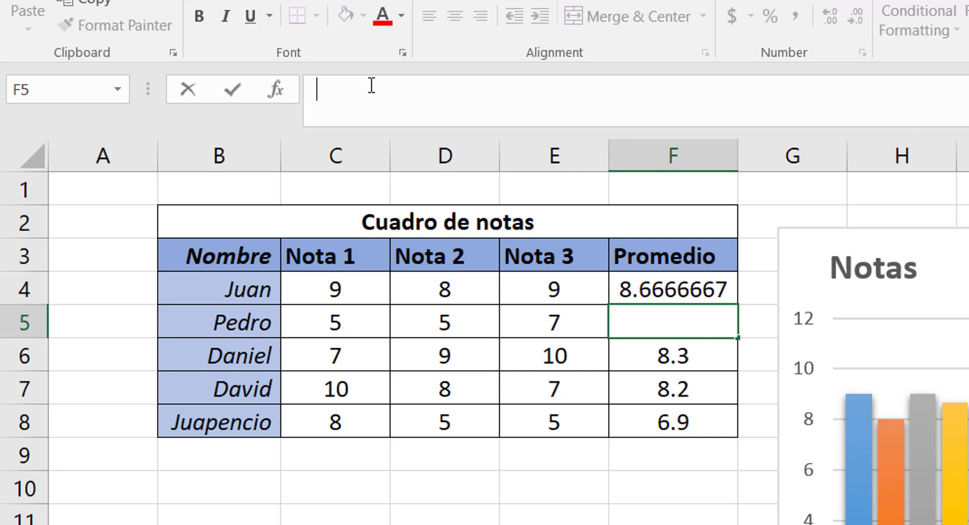
pyautogui.write('=')
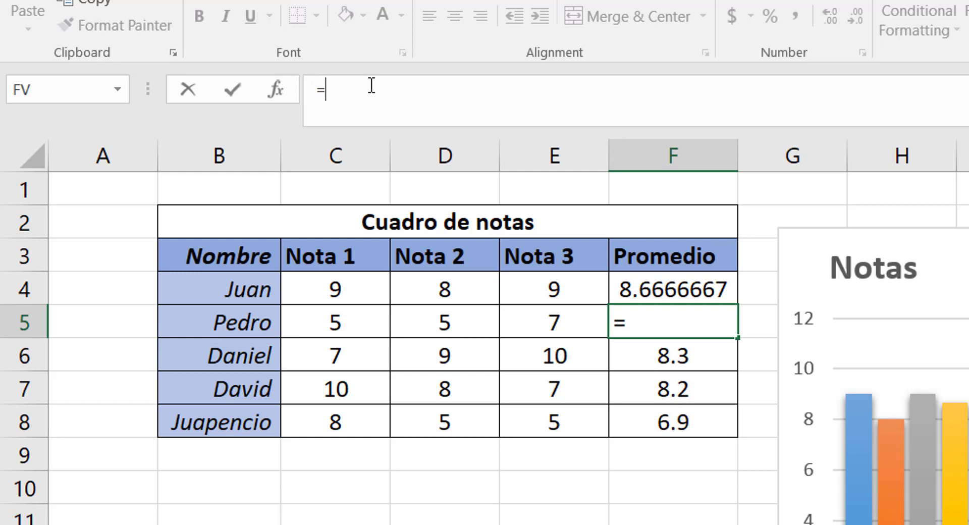
pyautogui.write('()')
pyautogui.write('5')
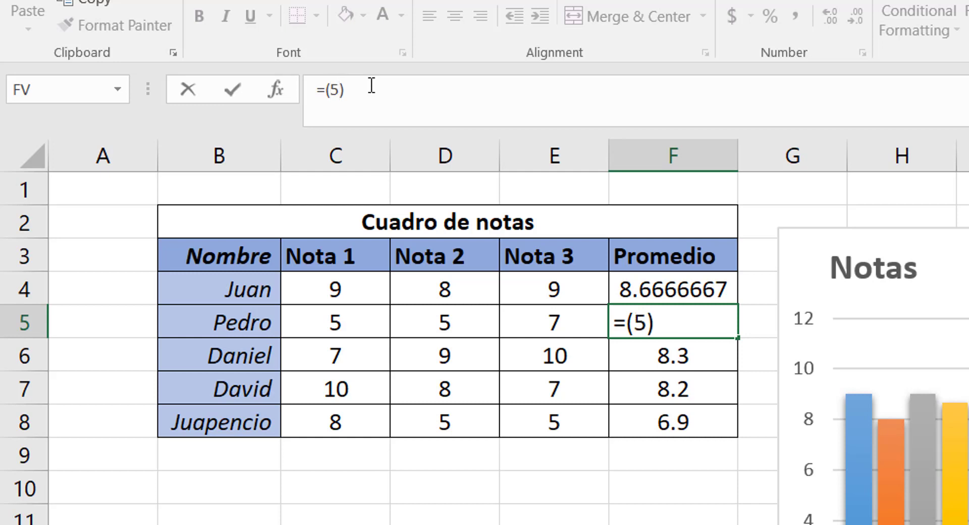
pyautogui.press('BackSpace')
pyautogui.write('c5')
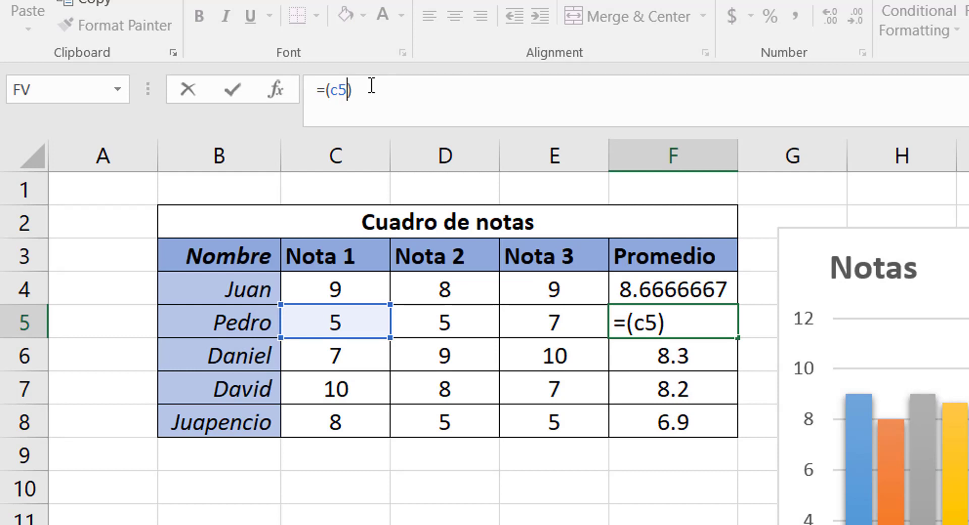
# Complete the Promedio formula in F5 as =(C5+D5+E5)/3 and compare it with the formula in F4
pyautogui.write('+d5')
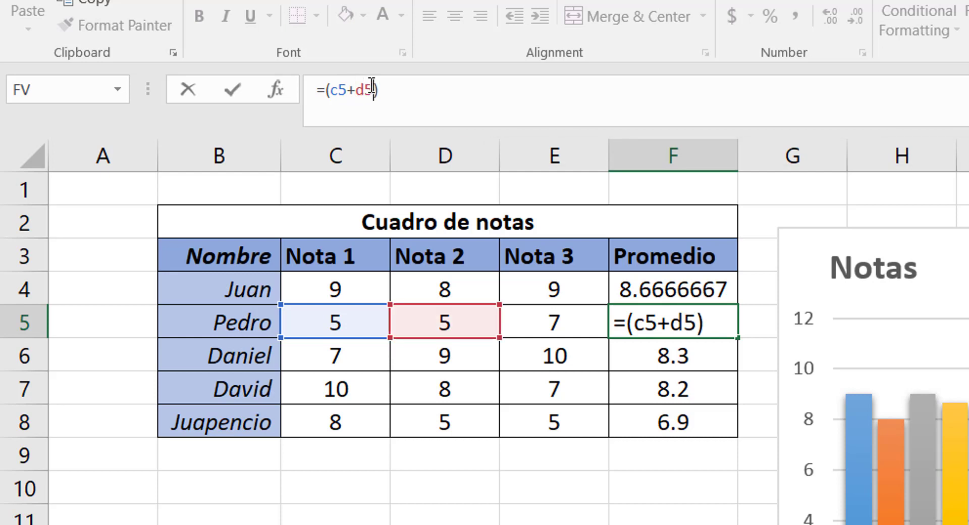
pyautogui.write('+e5')
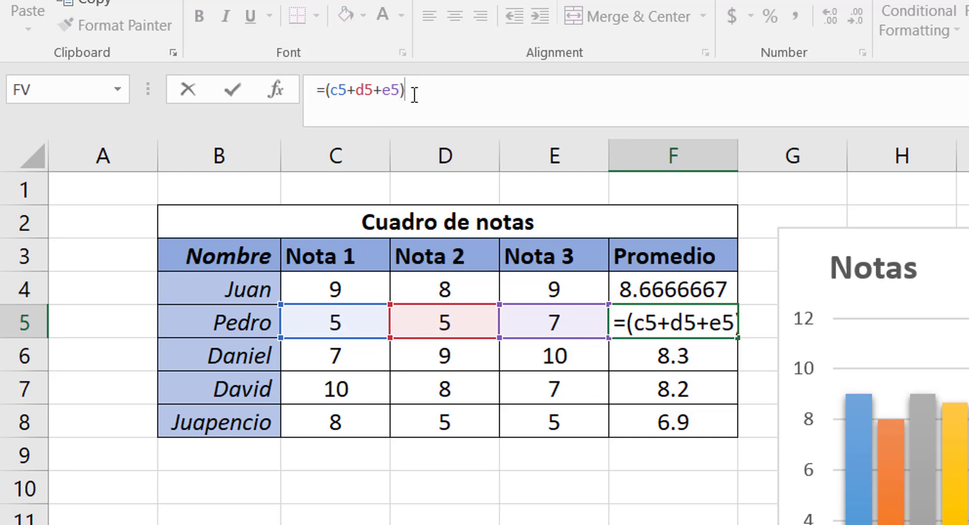
pyautogui.write('/3')
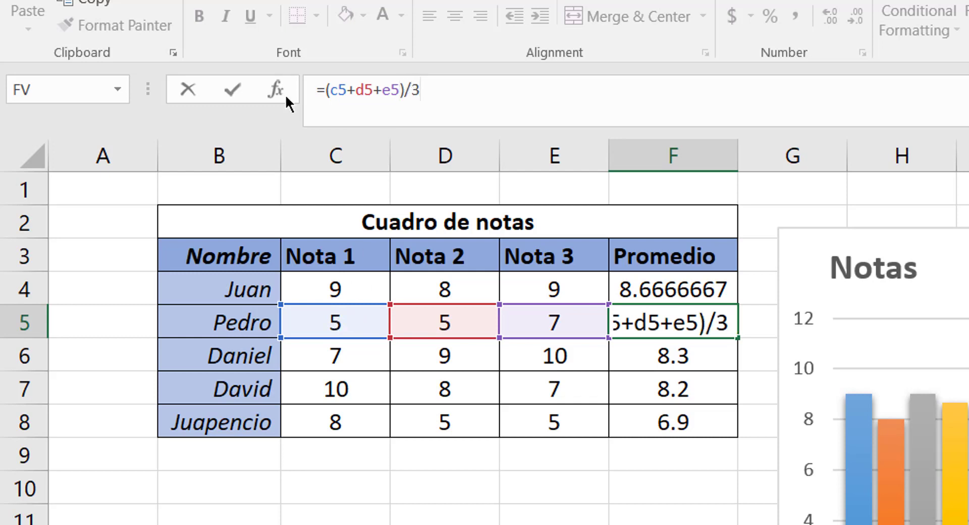
pyautogui.click(231, 91)
pyautogui.click(554, 523)
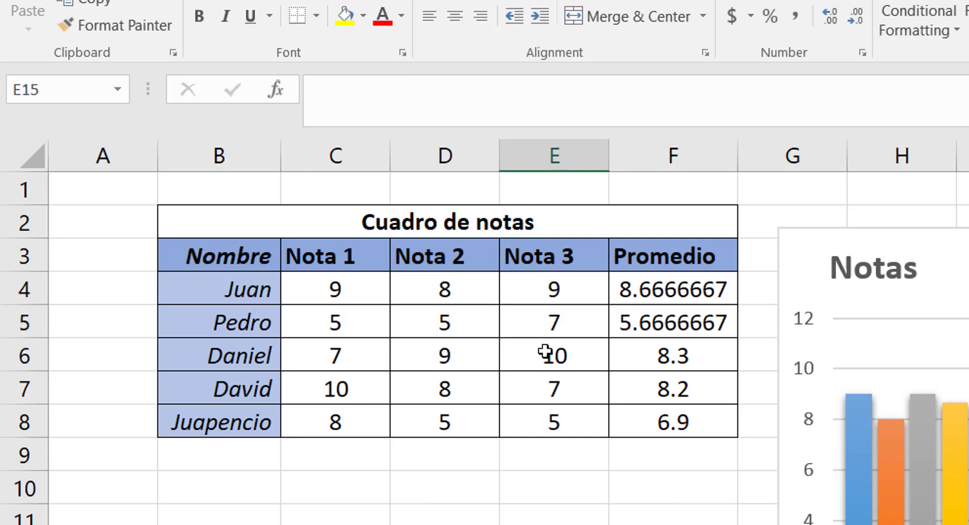
pyautogui.click(640, 290)
pyautogui.click(669, 324)
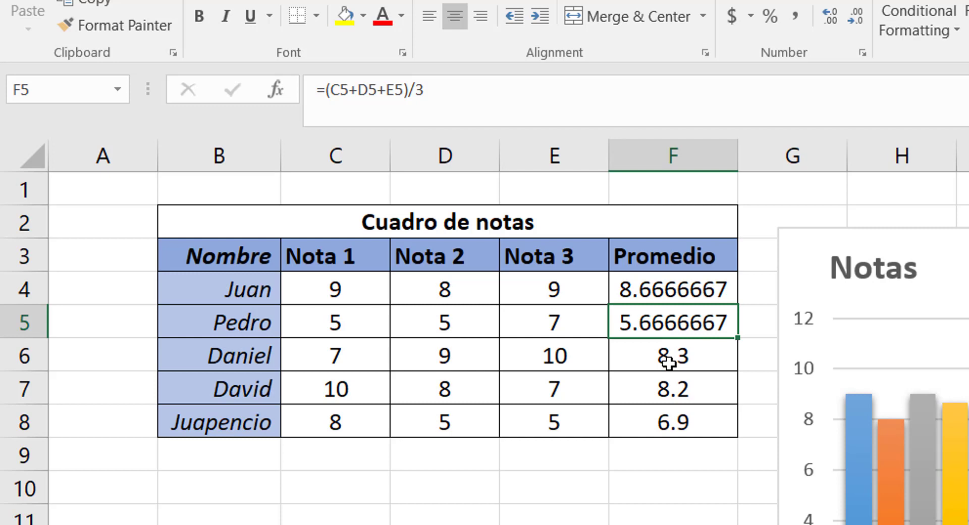
# Set Nota 1 in C4 to 7 and update the Promedio formula in F4 to =(7+8+9)/3
pyautogui.click(358, 298)
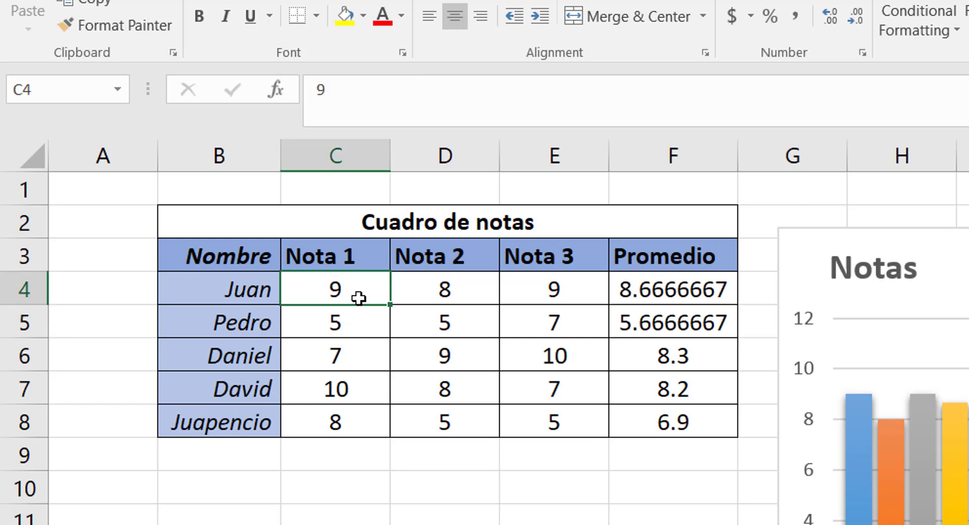
pyautogui.write('7')
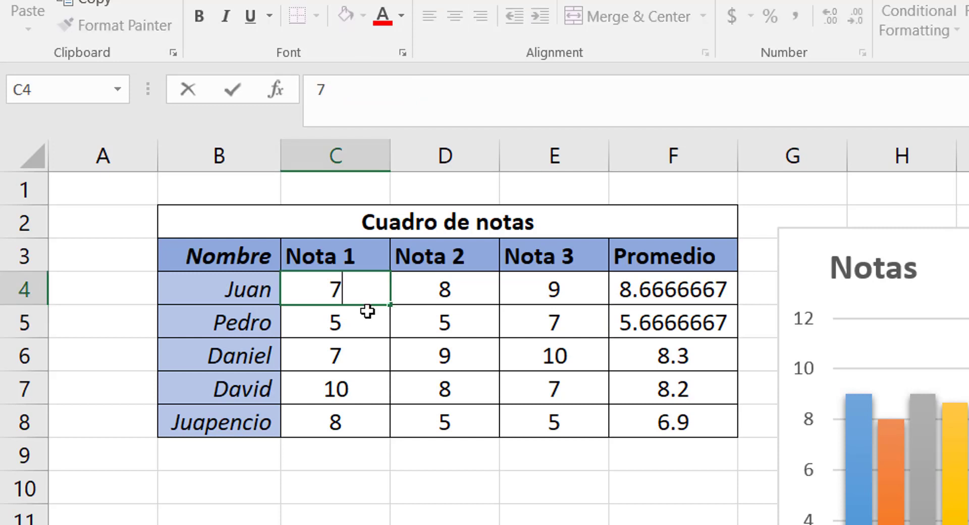
pyautogui.click(634, 281)
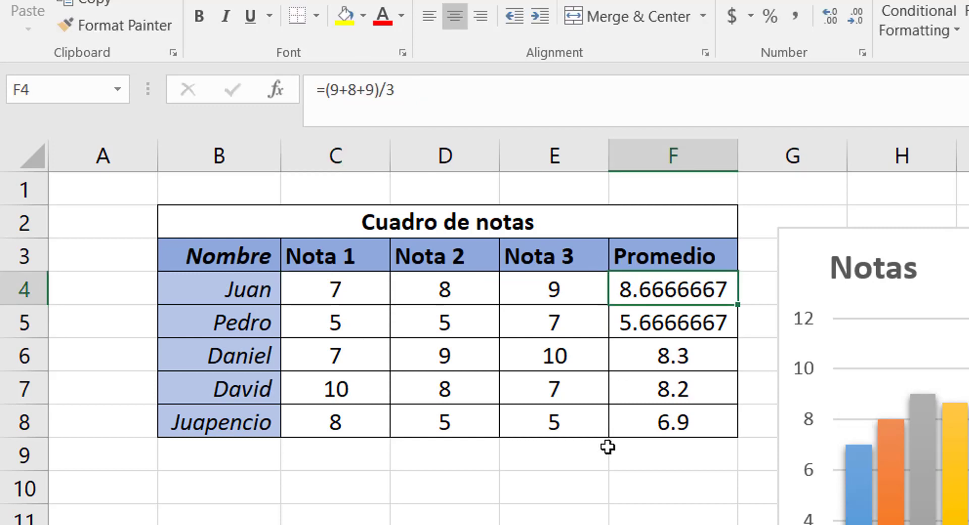
pyautogui.click(346, 94)
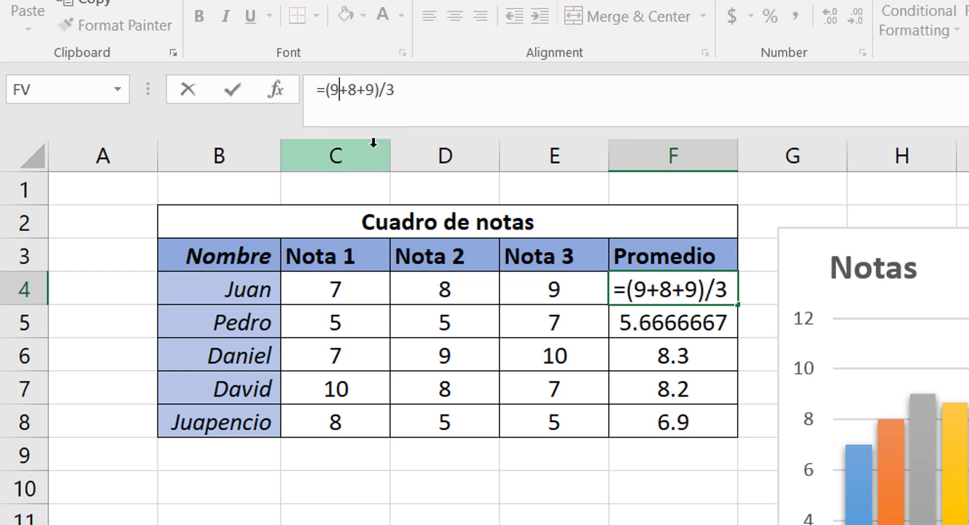
pyautogui.press('BackSpace')
pyautogui.write('7')
pyautogui.click(232, 89)
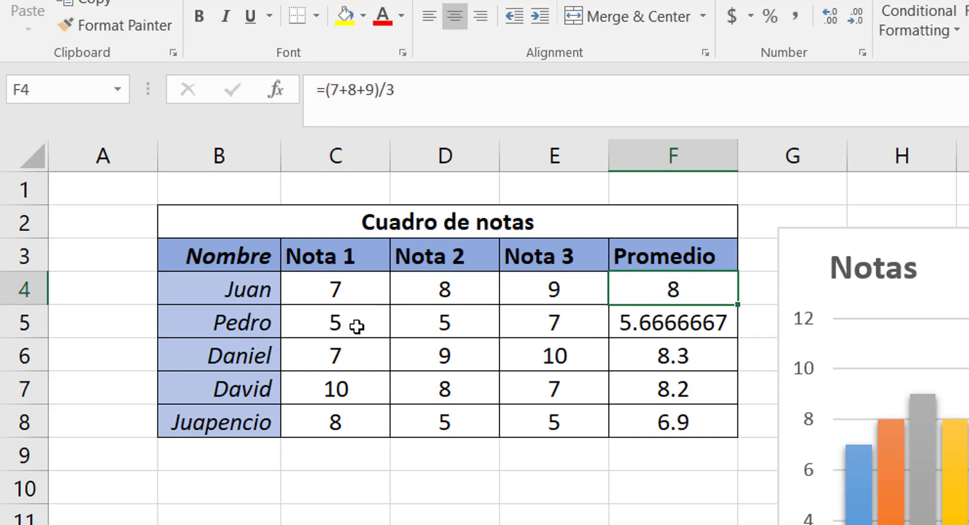
# Review the Promedio formula in F5 and set the second student's Nota 1 in C5 to 7
pyautogui.click(642, 325)
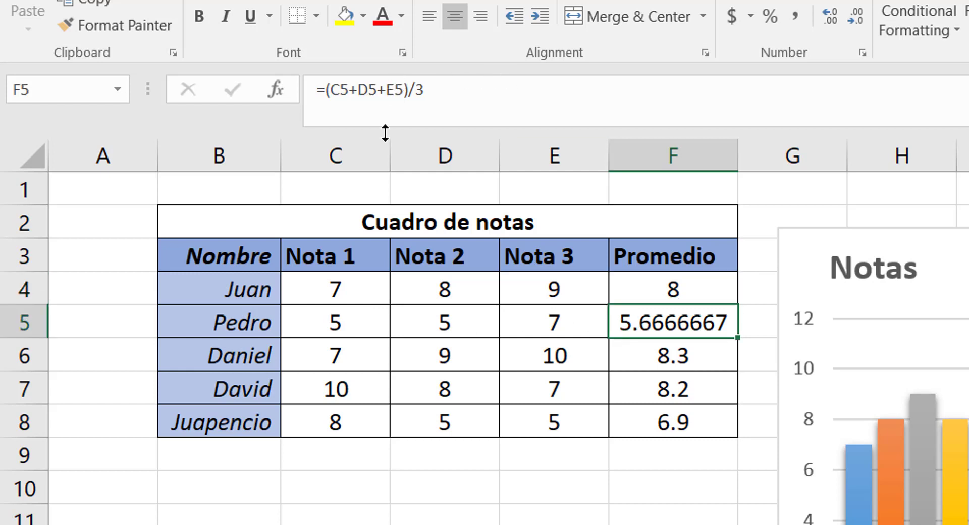
pyautogui.click(357, 314)
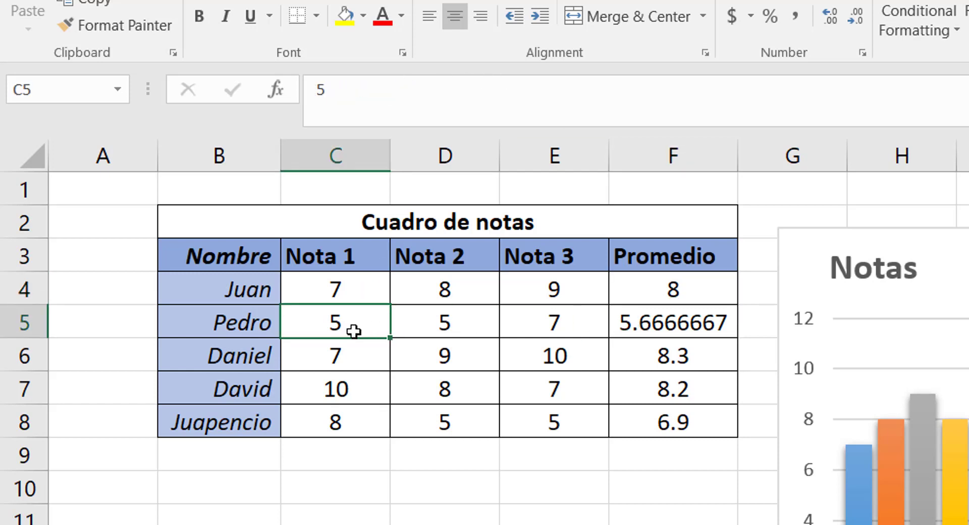
pyautogui.doubleClick(355, 330)
pyautogui.press('Delete')
pyautogui.write('7')
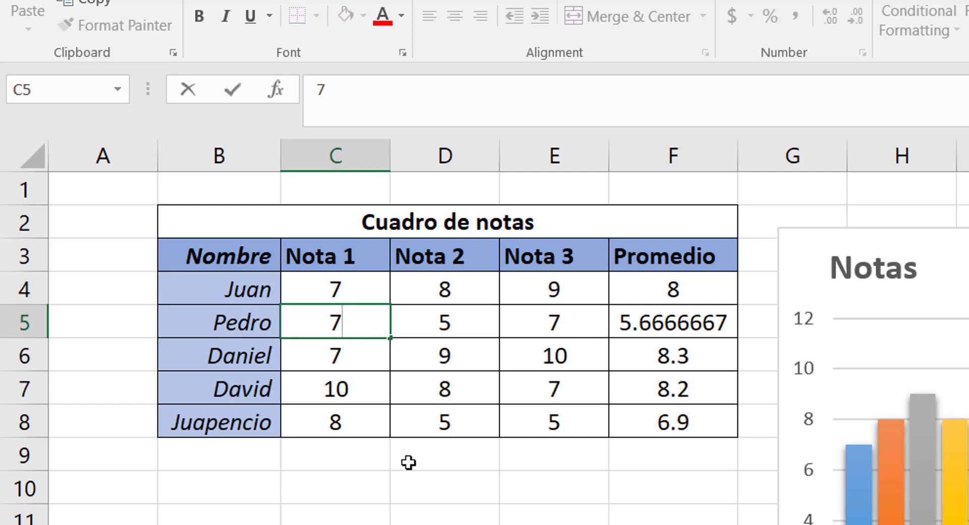
pyautogui.click(420, 482)
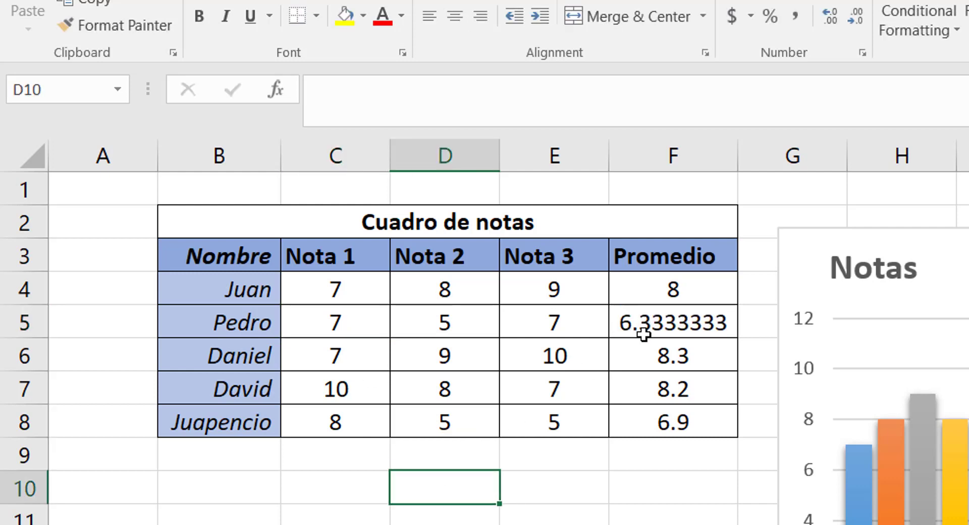
# Fill the Promedio formula from F5 down through F8 for the remaining students
pyautogui.click(641, 329)
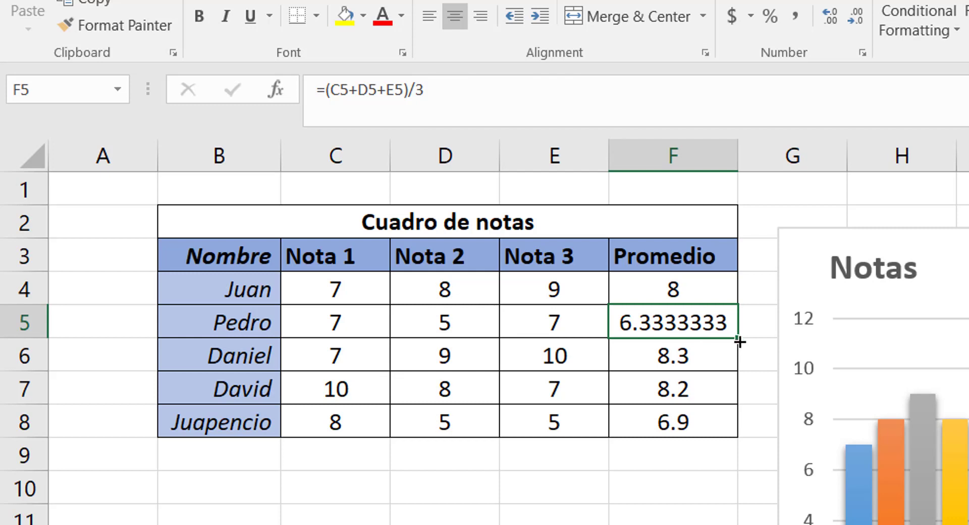
pyautogui.moveTo(736, 349); pyautogui.dragTo(724, 427)
pyautogui.click(698, 486)
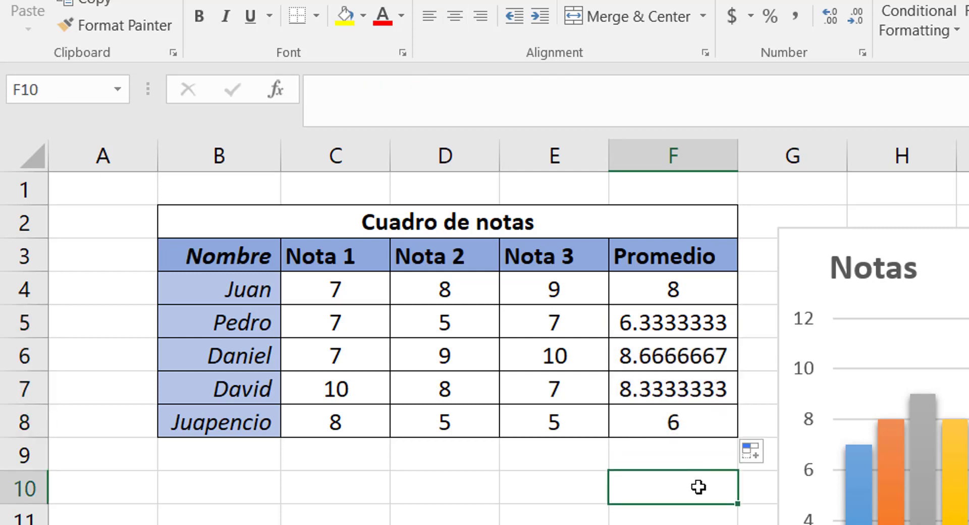
# Examine the Promedio formulas in F5, F6 and F7 and the grade cells each one references
pyautogui.click(645, 358)
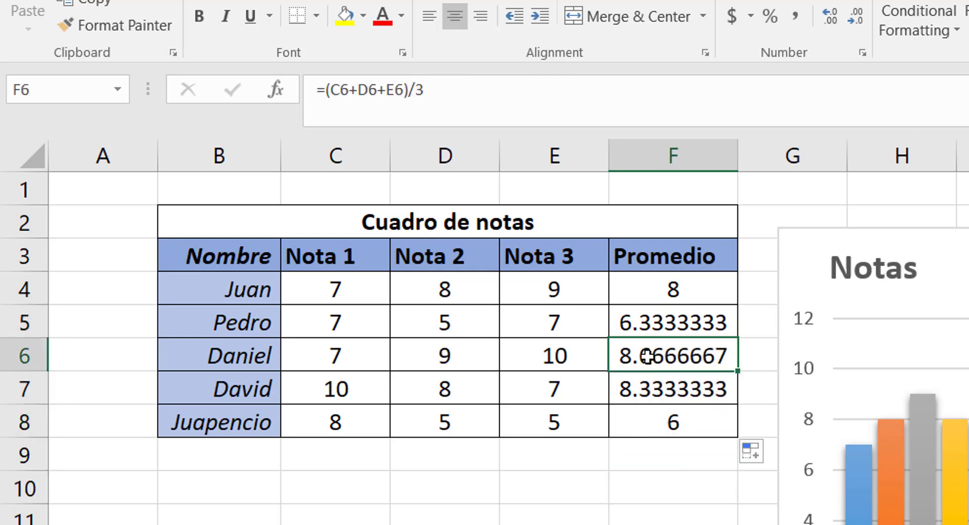
pyautogui.click(659, 327)
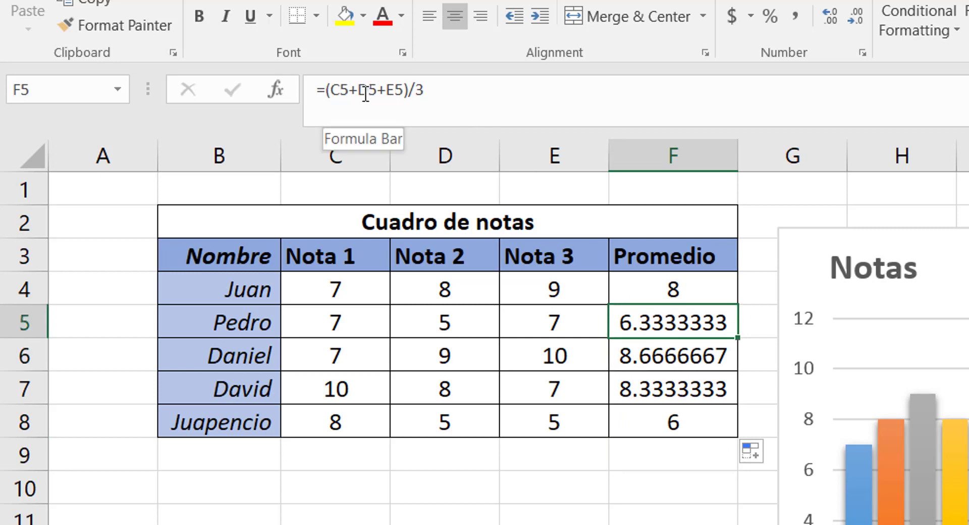
pyautogui.click(665, 355)
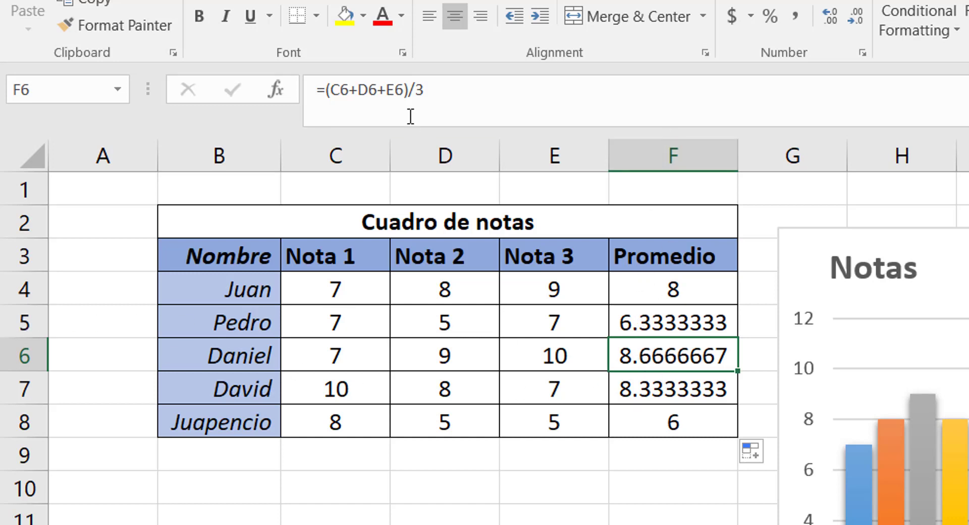
pyautogui.click(401, 90)
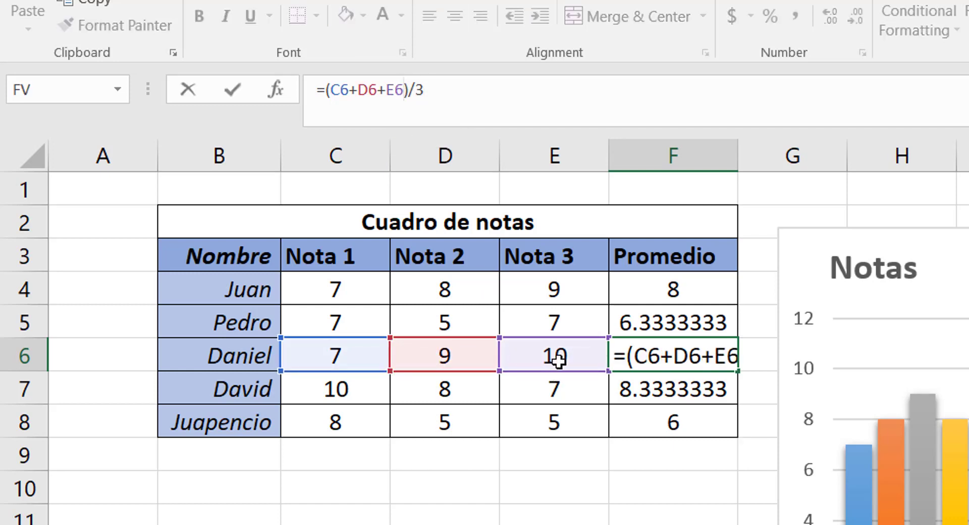
pyautogui.click(232, 89)
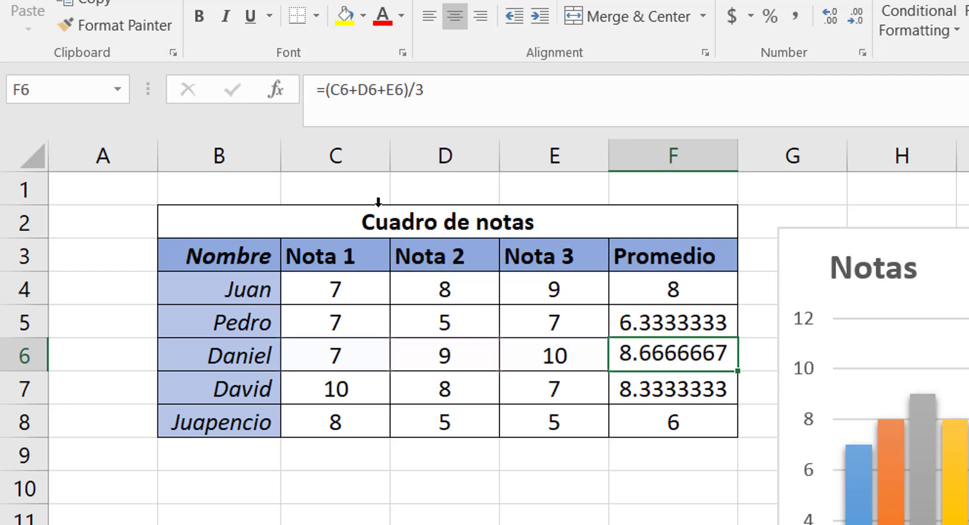
pyautogui.click(640, 385)
pyautogui.click(363, 87)
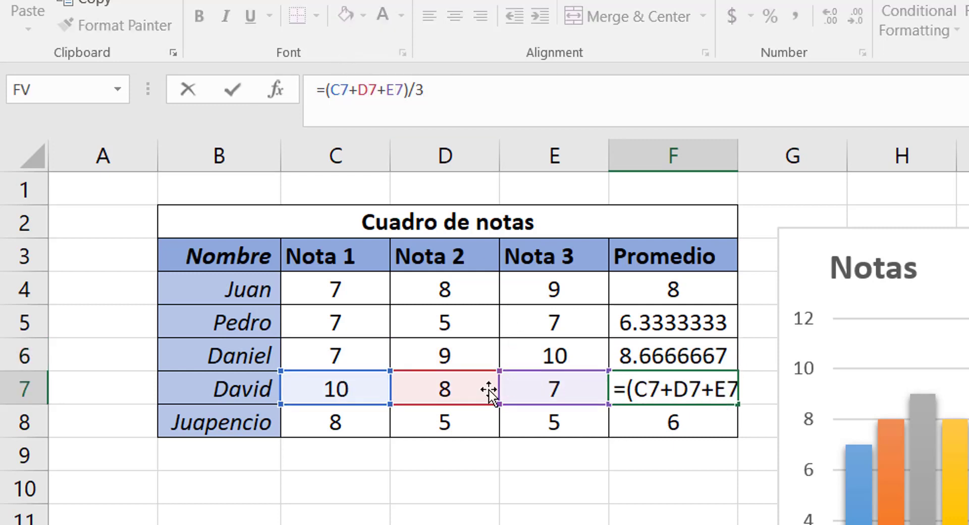
pyautogui.click(231, 90)
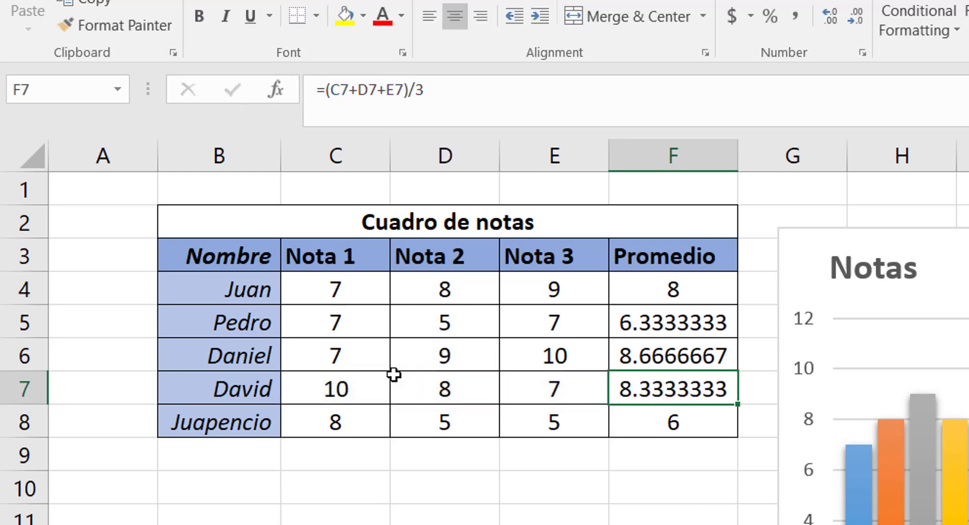
# Fill the Promedio formula from F5 up into F4 so the first student's average also uses cell references
pyautogui.click(505, 521)
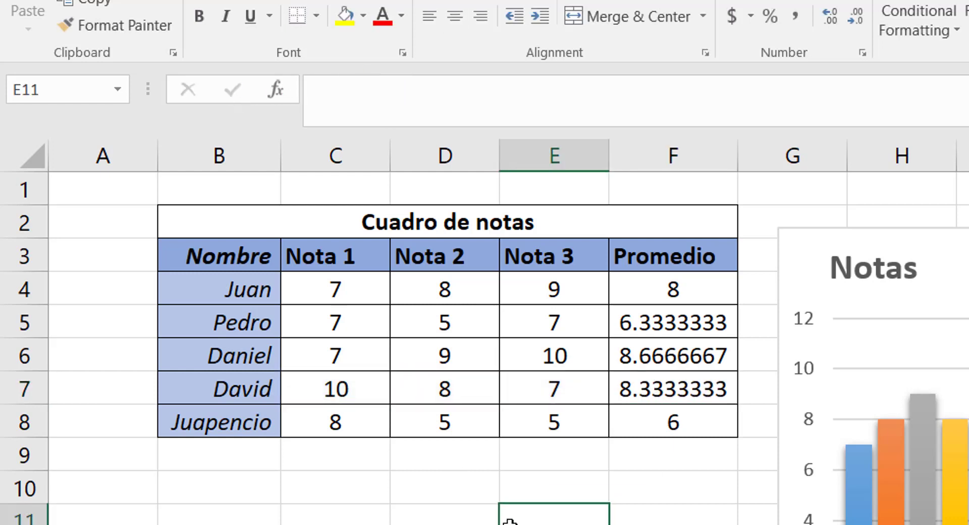
pyautogui.click(715, 324)
pyautogui.moveTo(738, 338); pyautogui.dragTo(726, 287)
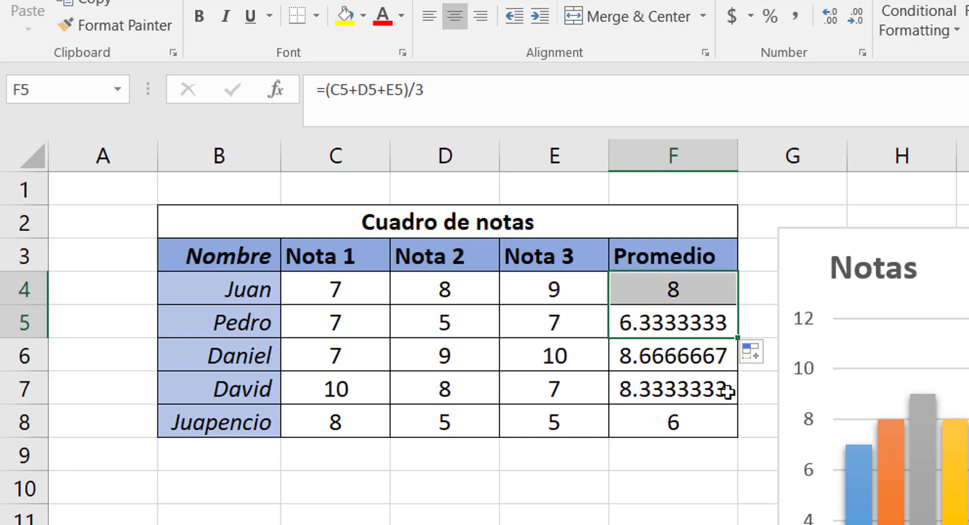
pyautogui.click(676, 291)
# Return to the arithmetic practice sheet and review the order-of-operations list in G6:G9 alongside the parenthesised formula in F5
pyautogui.click(540, 524)
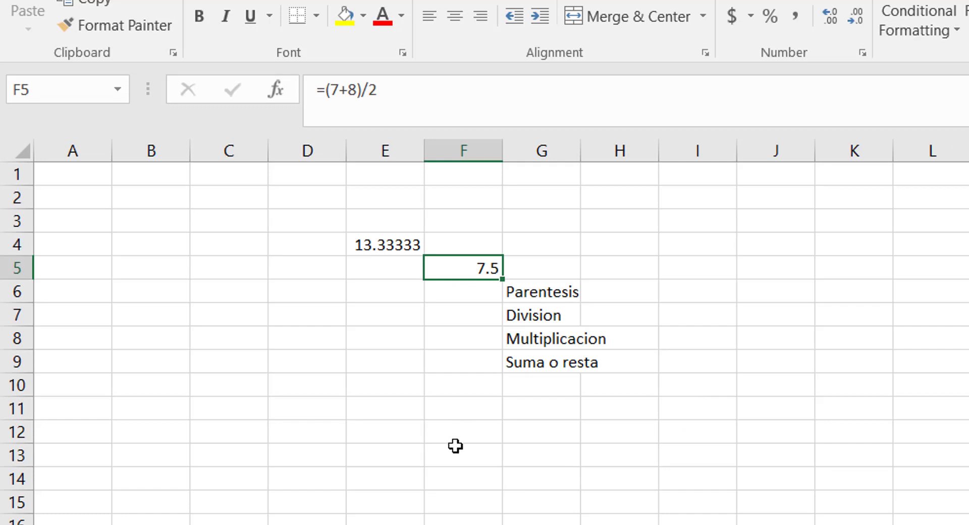
pyautogui.click(456, 449)
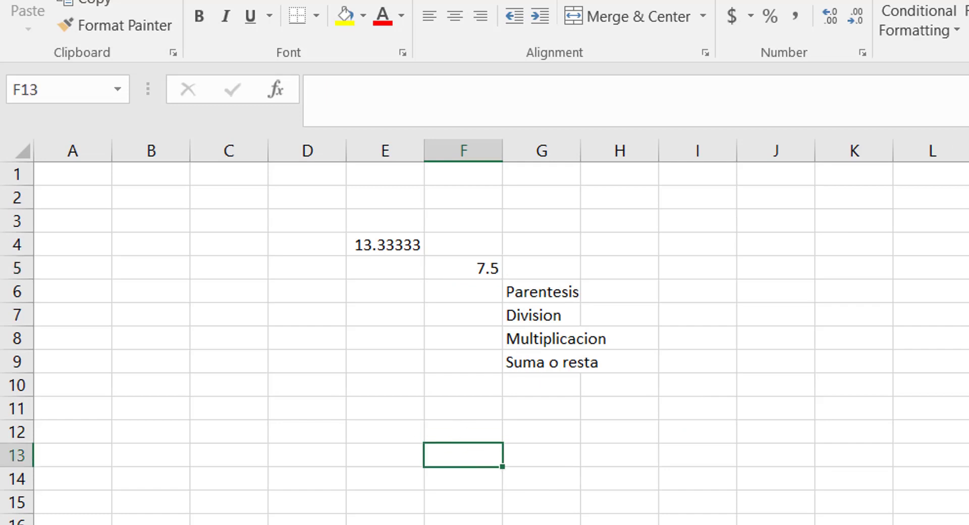
pyautogui.scroll(2, 484, 331)
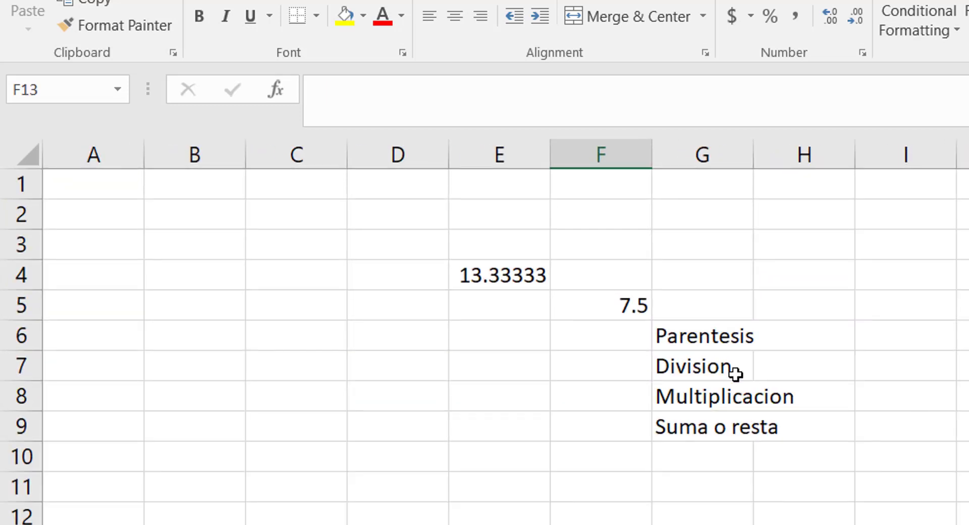
pyautogui.click(686, 334)
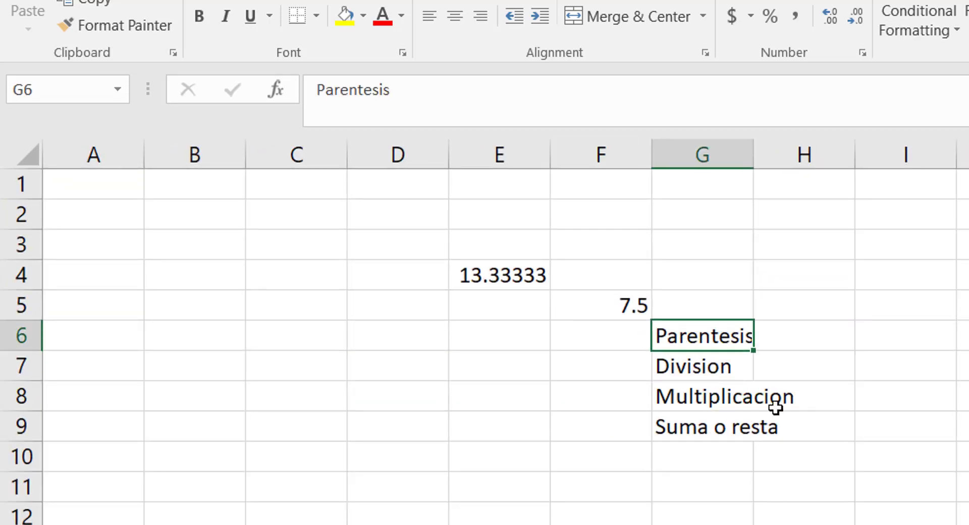
pyautogui.click(608, 303)
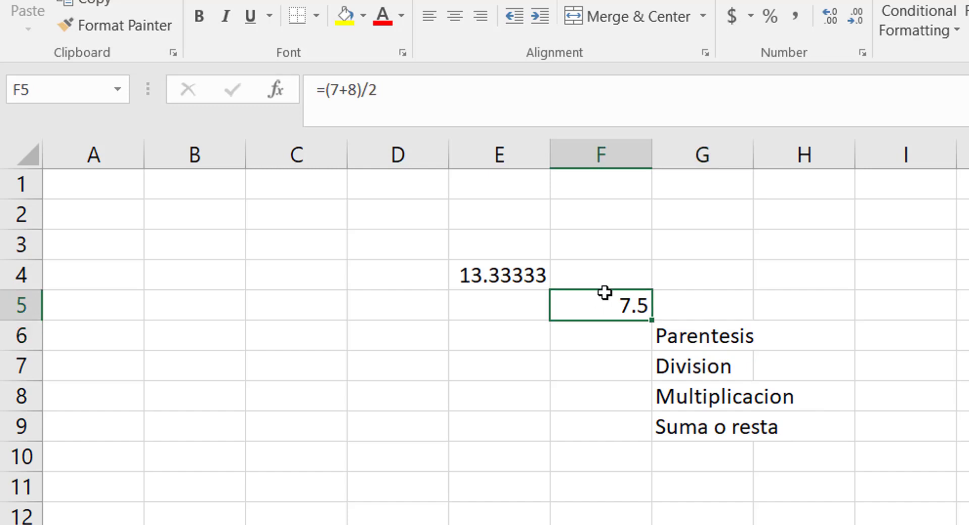
pyautogui.click(688, 367)
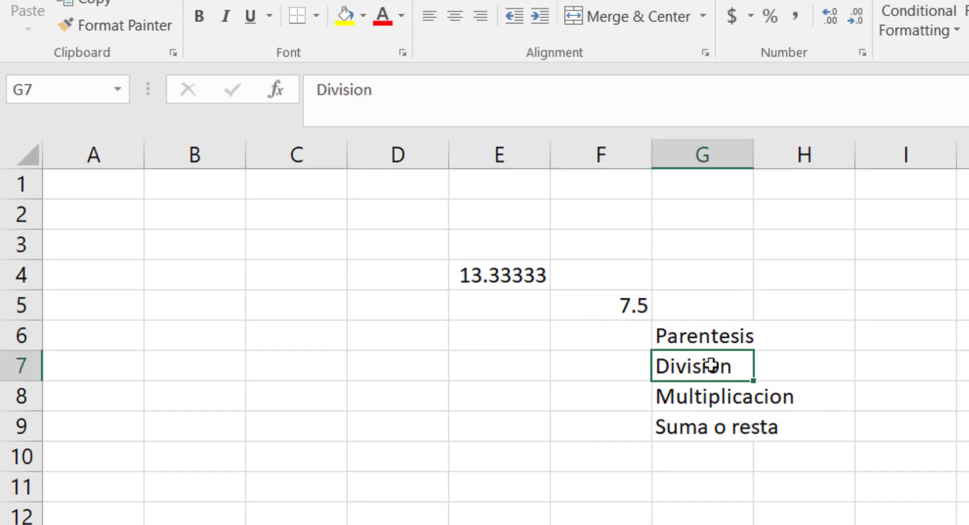
pyautogui.click(710, 388)
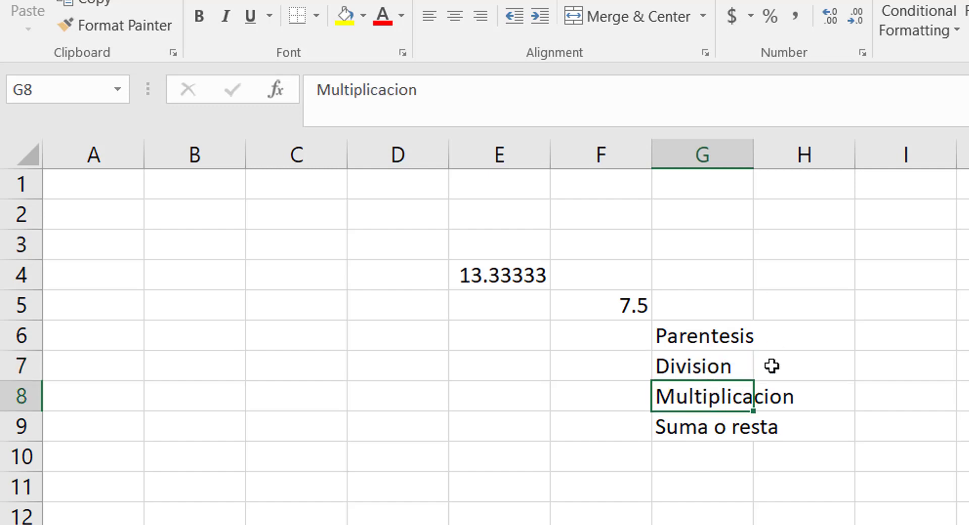
pyautogui.click(735, 426)
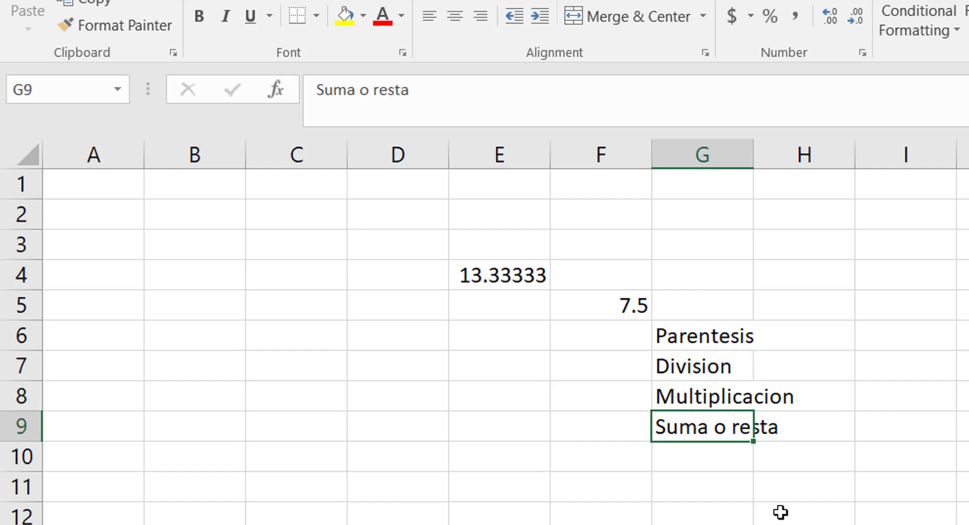